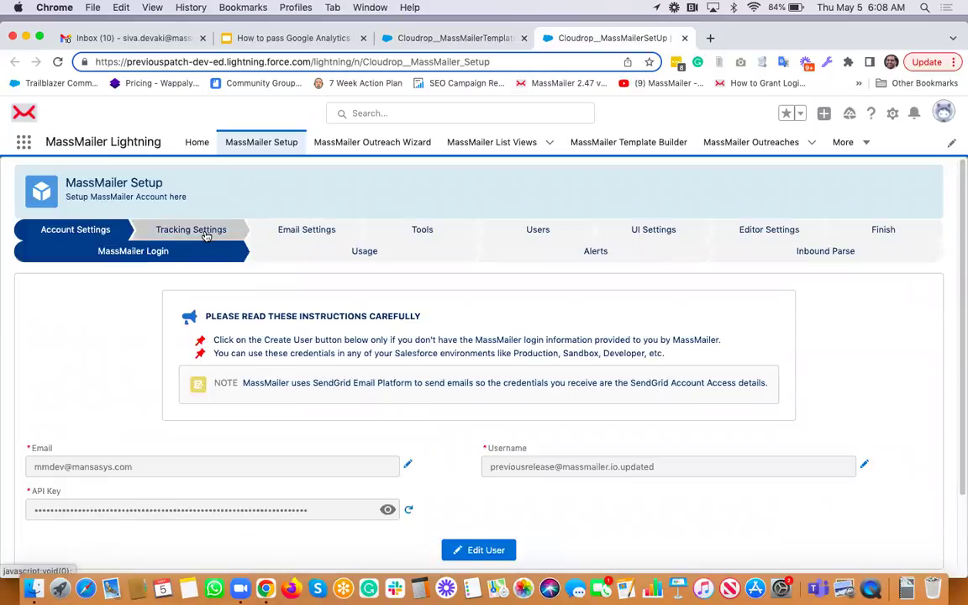
# Open the Tracking Settings step of the MassMailer Setup page
pyautogui.click(206, 235)
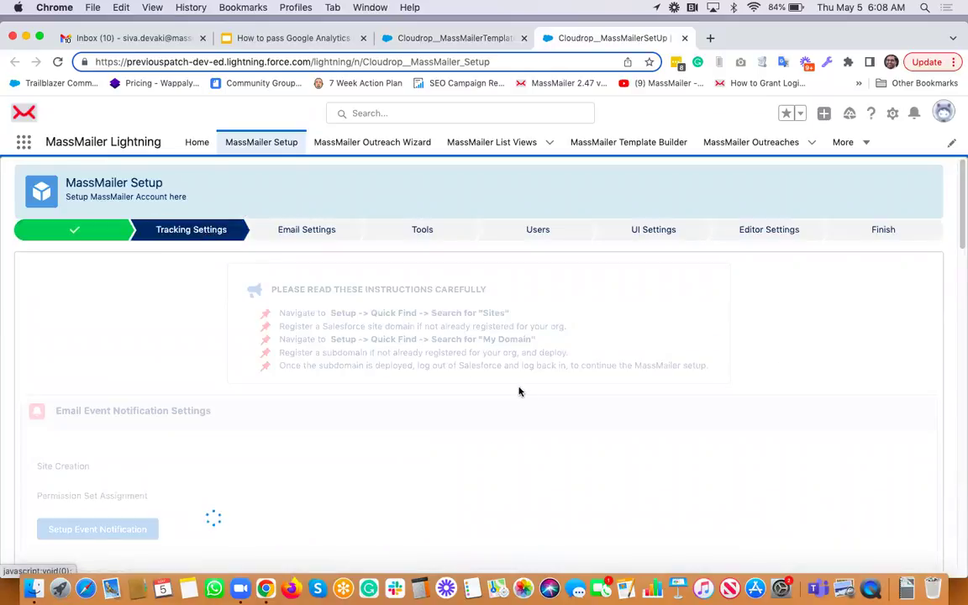
# Scroll through Email Event Tracking Settings to review the Click, Open and Google Analytics toggles
pyautogui.scroll(-10, 519, 391)
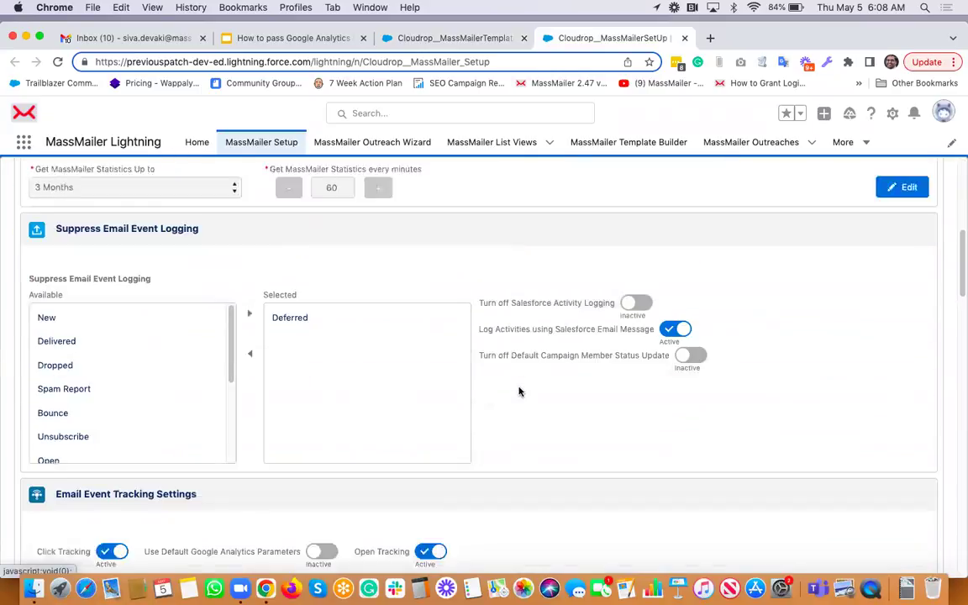
pyautogui.scroll(-8, 519, 390)
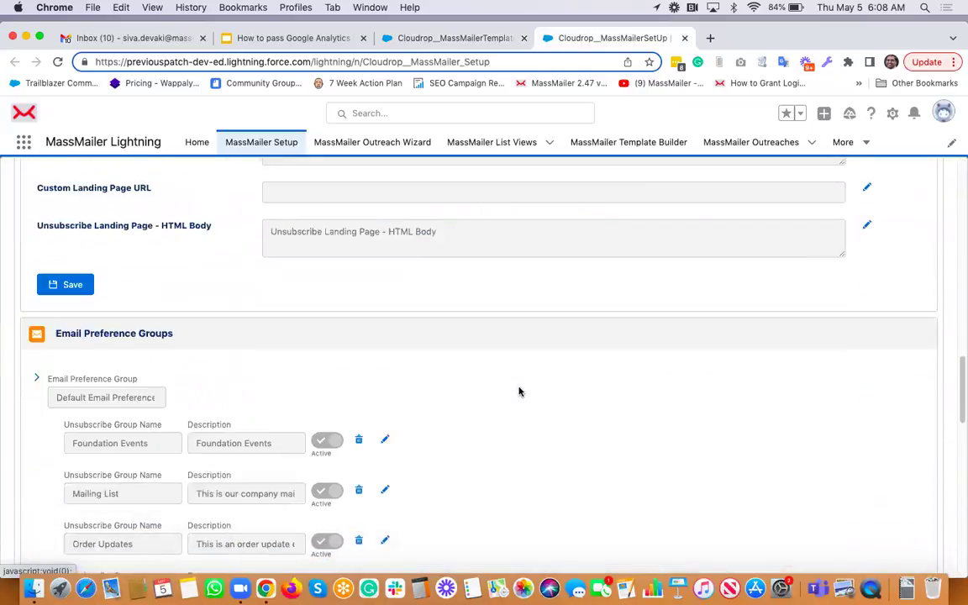
pyautogui.scroll(10, 519, 391)
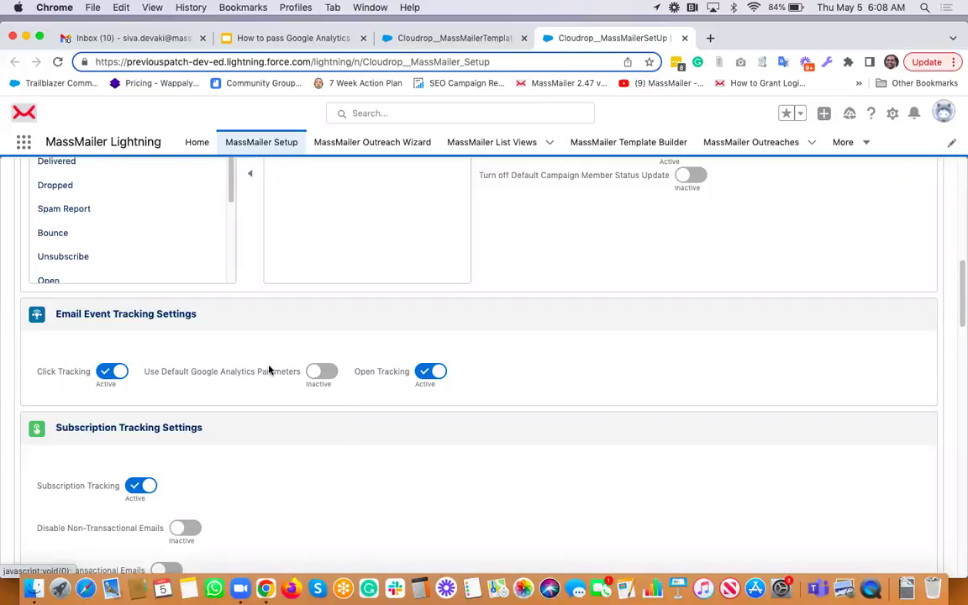
# In Template Builder, pick the MassMailer folder, filter templates by 'ga' and load 'GA demo'
pyautogui.click(446, 38)
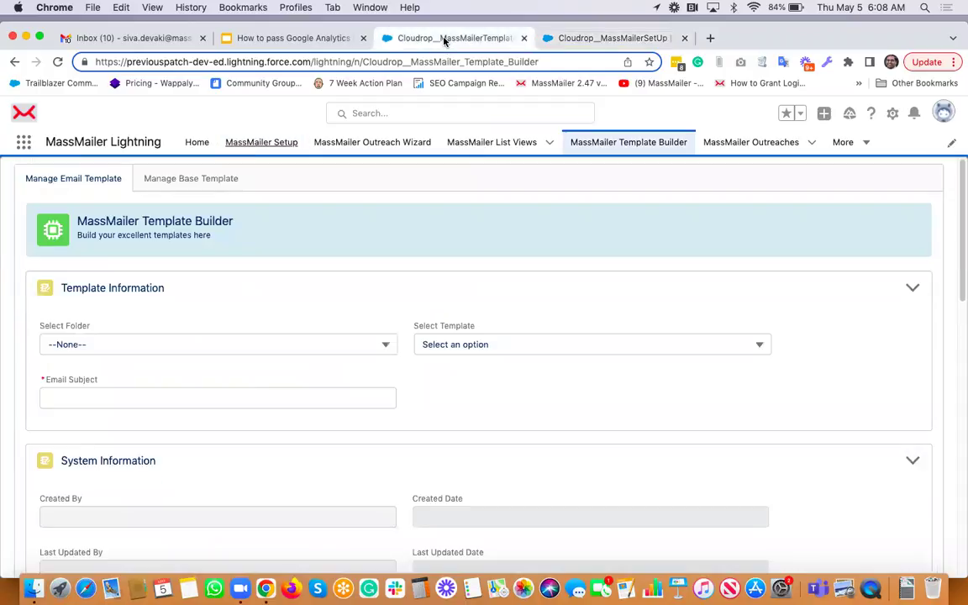
pyautogui.click(177, 351)
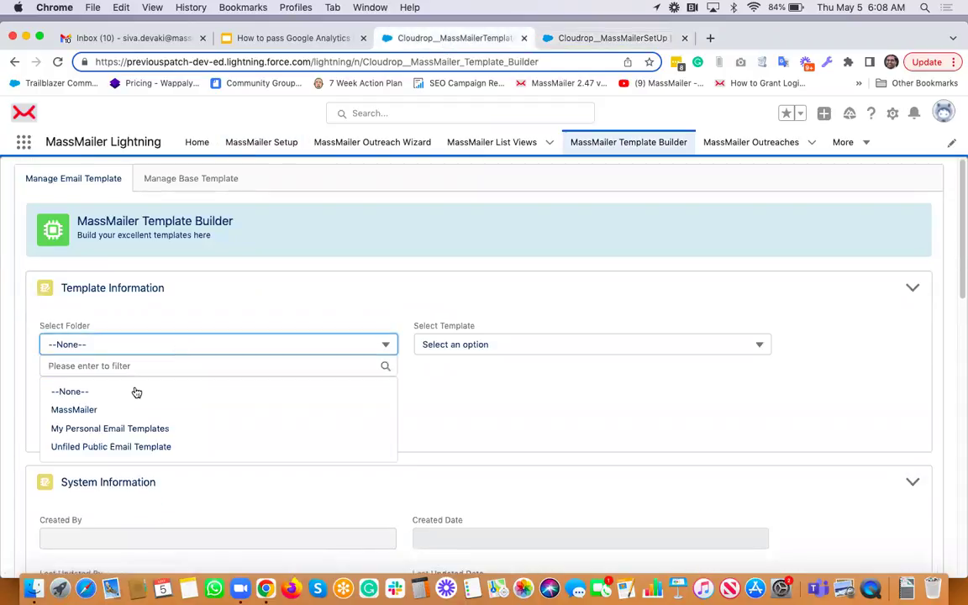
pyautogui.click(124, 410)
pyautogui.click(546, 343)
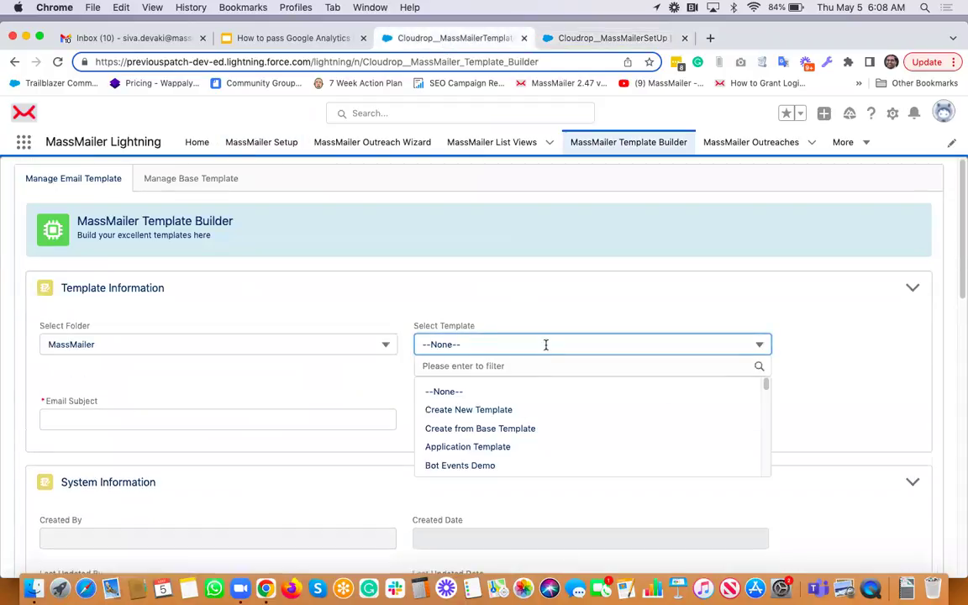
pyautogui.write('ga')
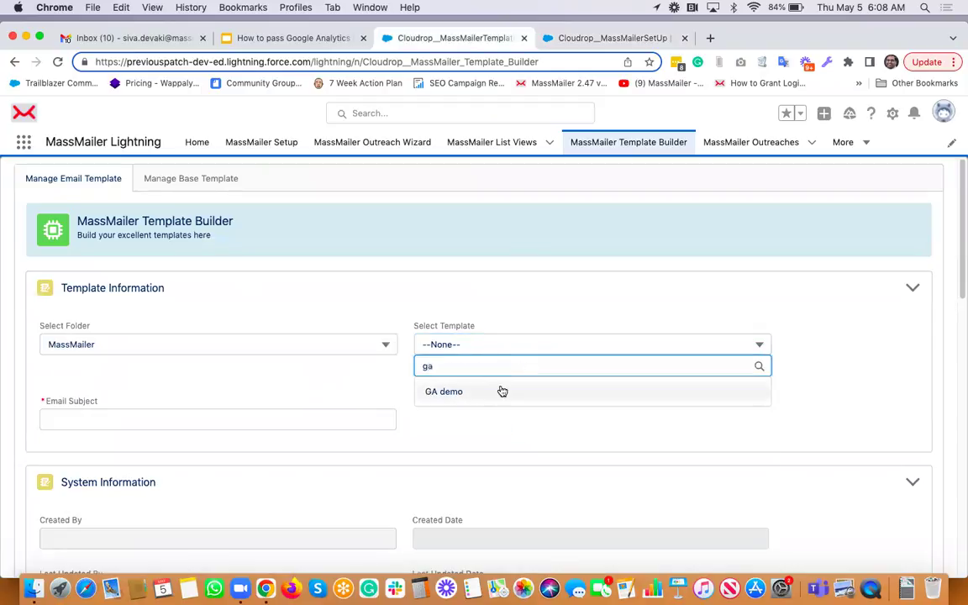
pyautogui.click(499, 391)
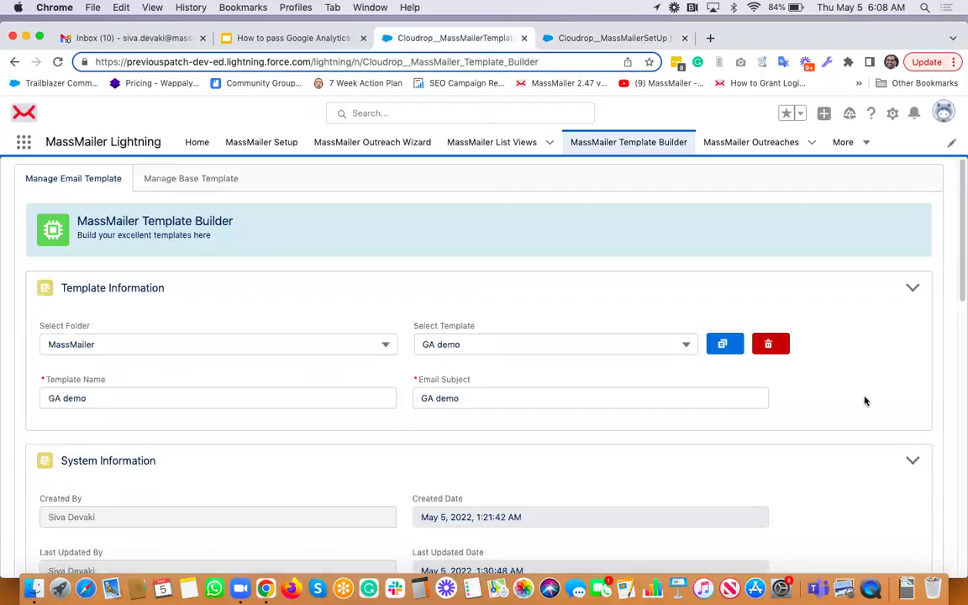
pyautogui.scroll(-6, 865, 400)
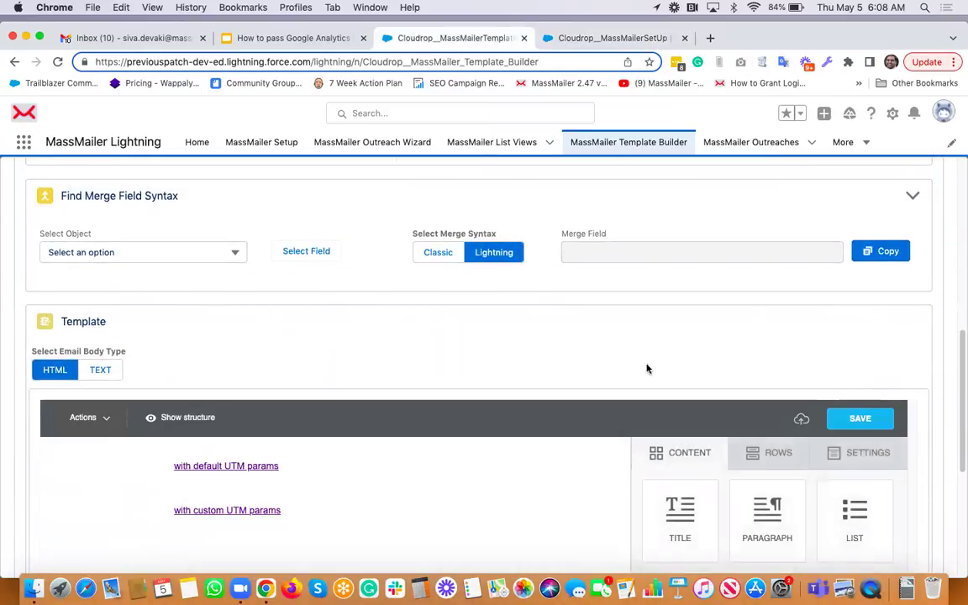
pyautogui.click(266, 465)
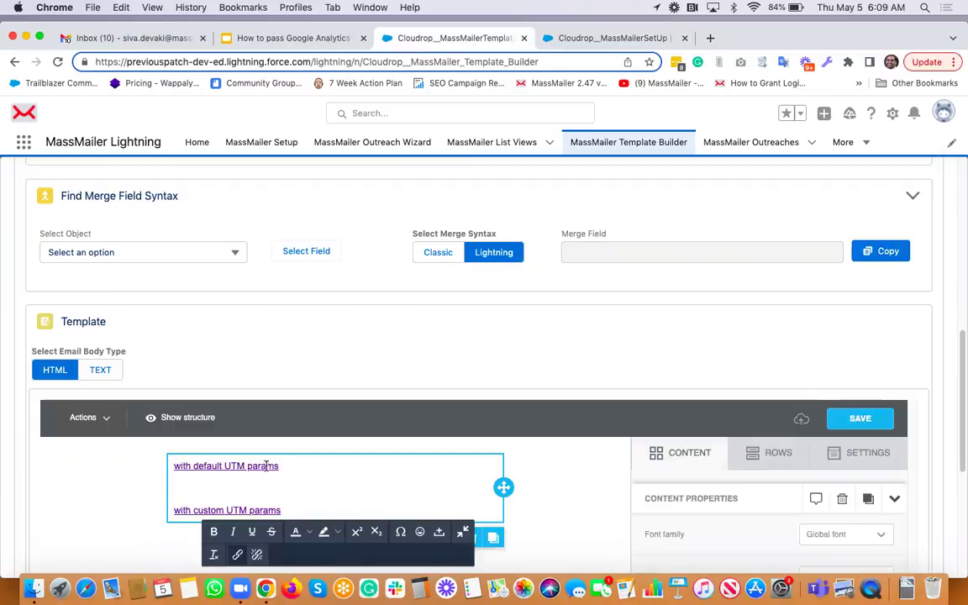
pyautogui.scroll(-3, 240, 468)
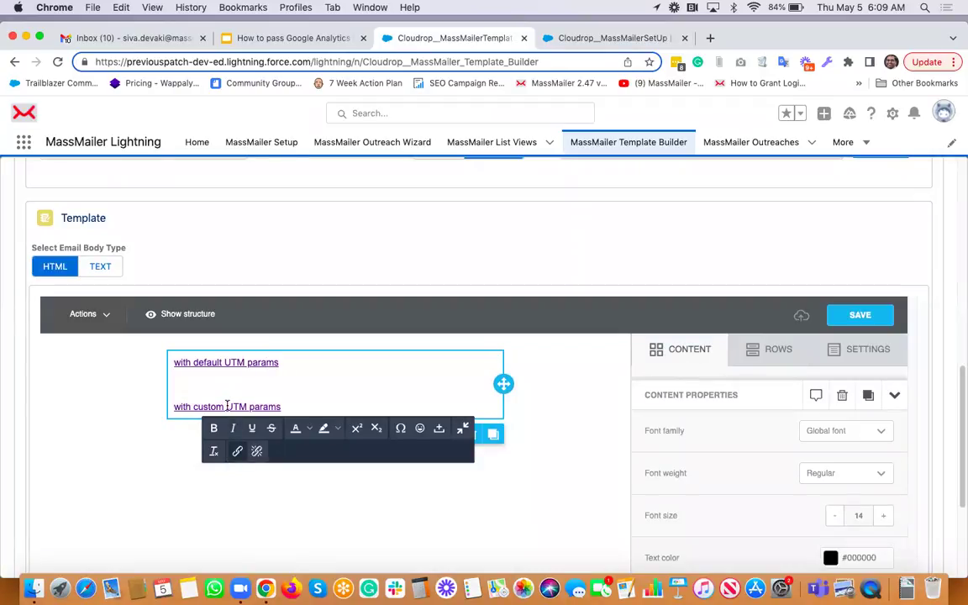
pyautogui.click(238, 452)
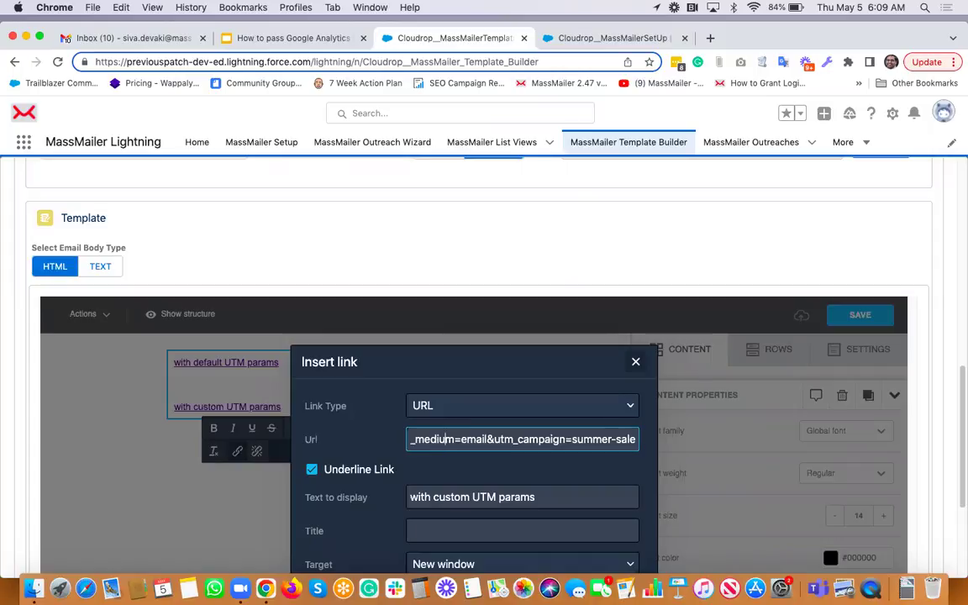
pyautogui.hscroll(-5, 445, 439)
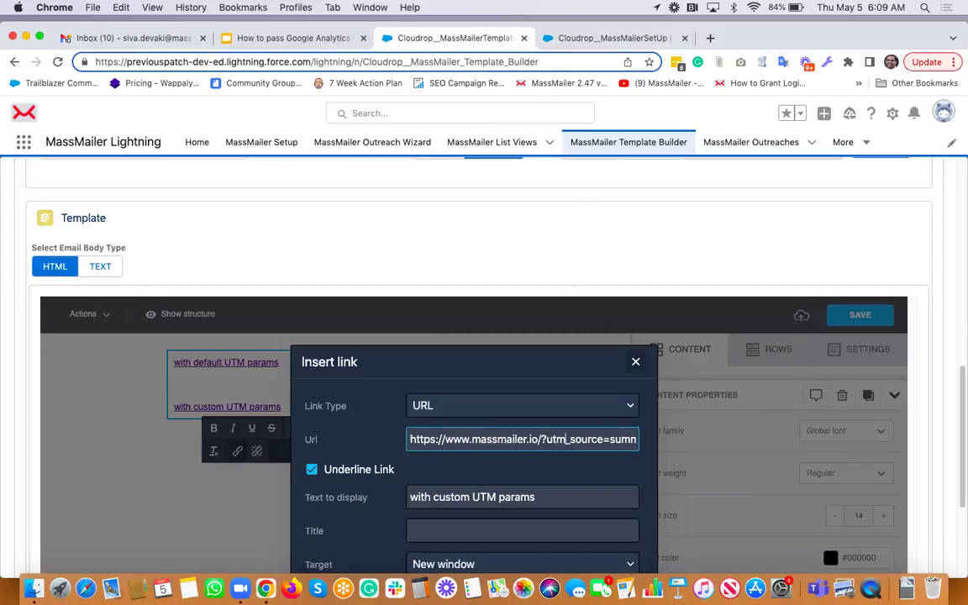
pyautogui.hscroll(3, 598, 439)
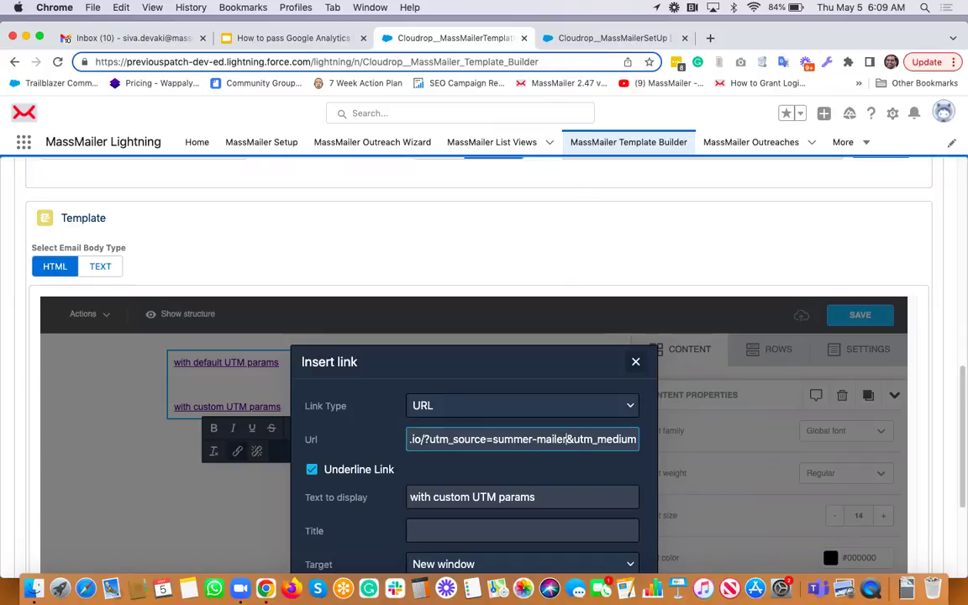
pyautogui.hscroll(3, 597, 439)
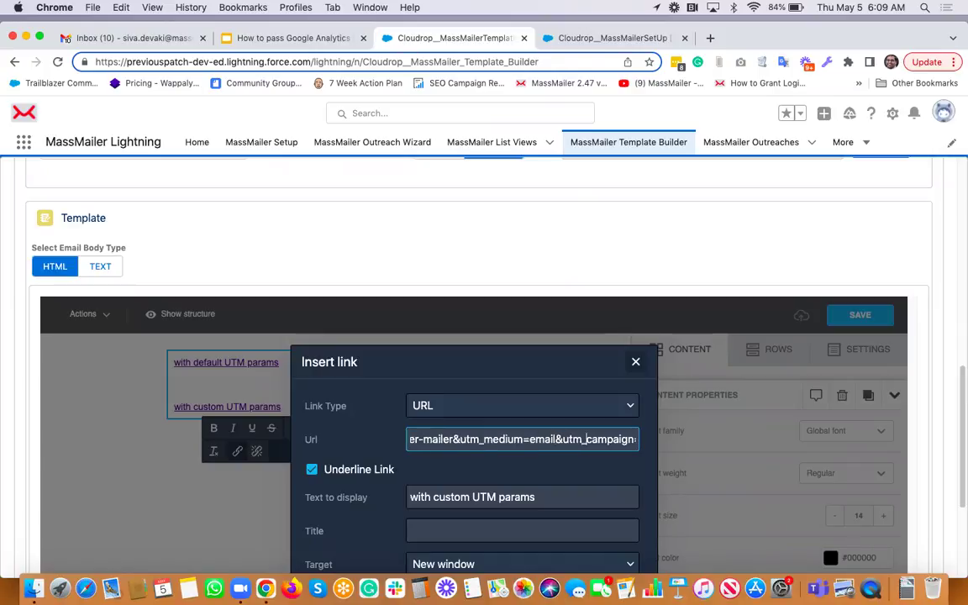
pyautogui.hscroll(2, 592, 438)
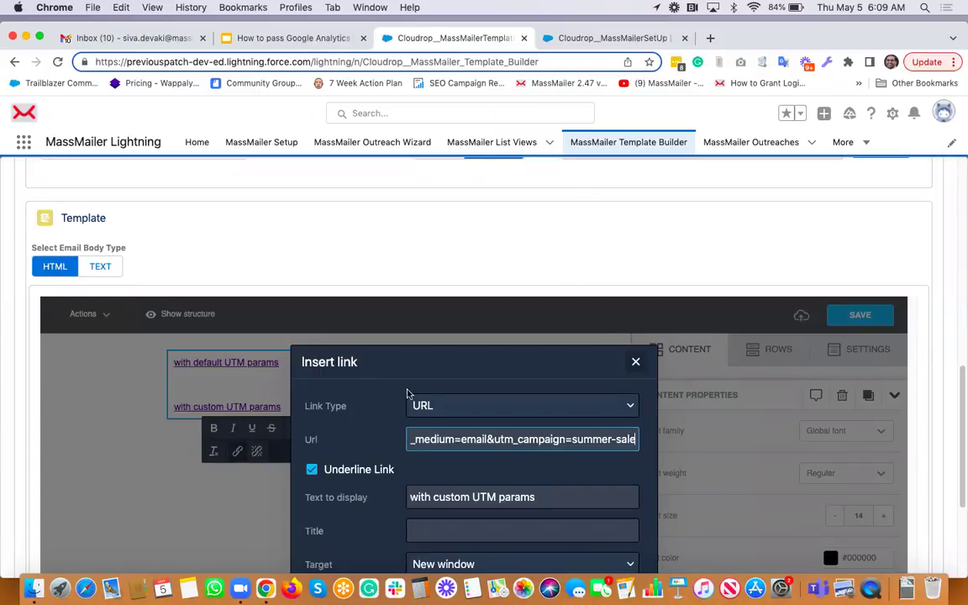
pyautogui.click(635, 362)
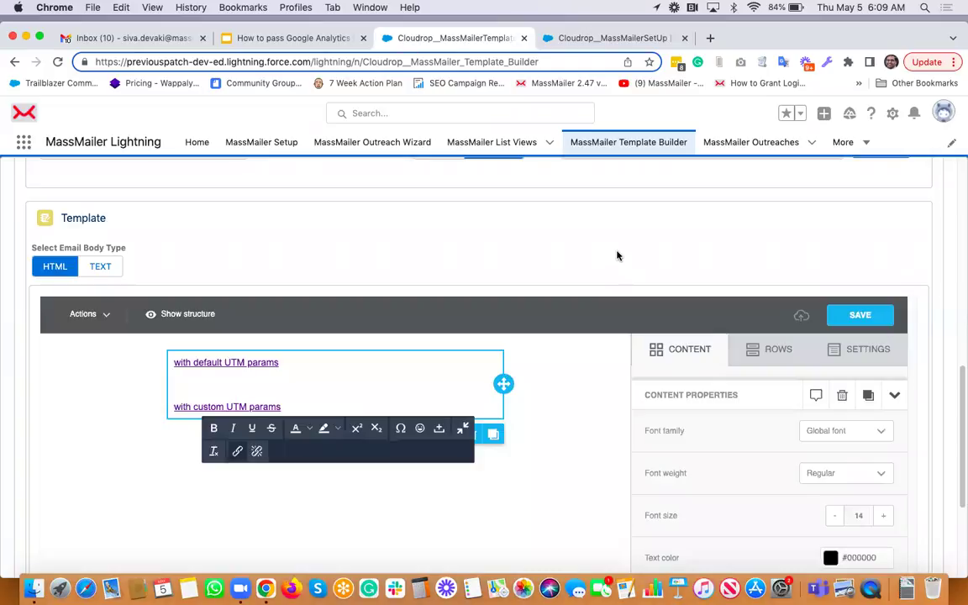
# Save the GA demo template to Salesforce and bring up the Send Test form
pyautogui.click(885, 318)
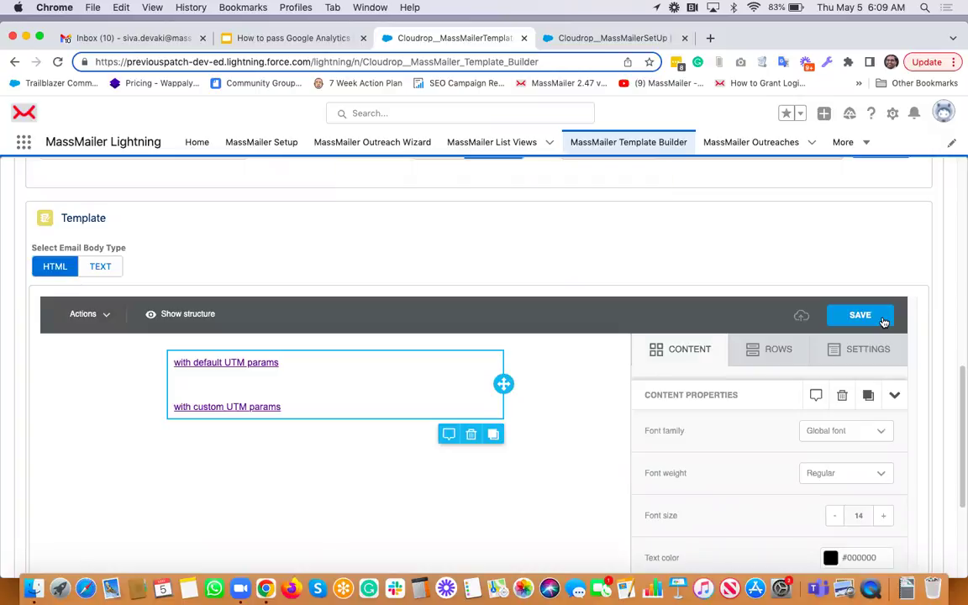
pyautogui.scroll(-5, 820, 238)
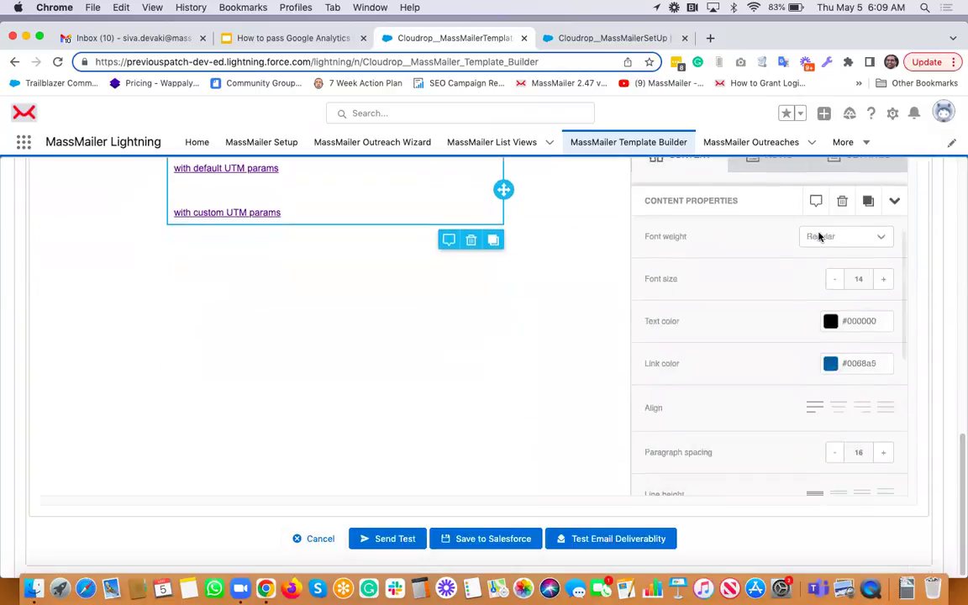
pyautogui.click(389, 541)
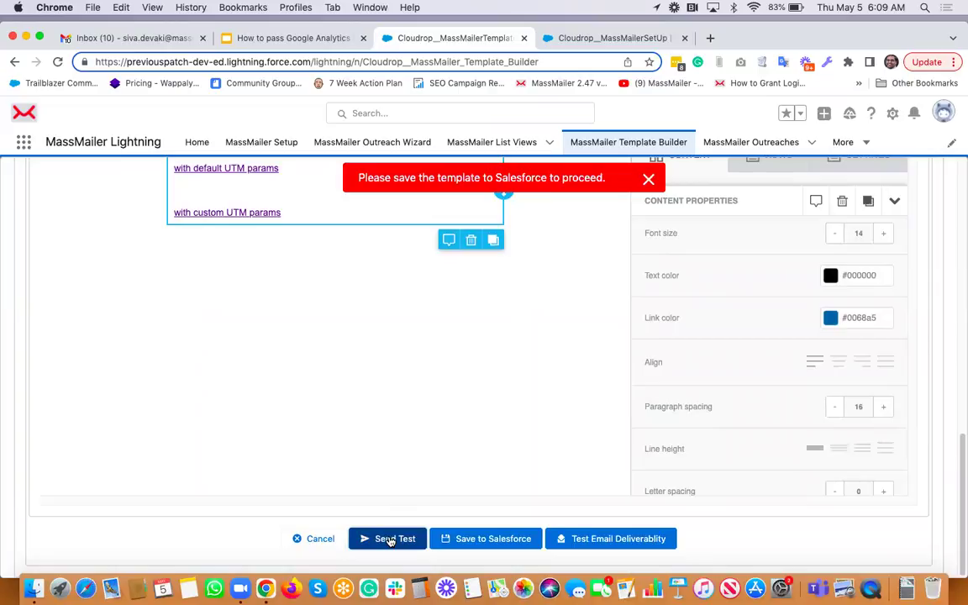
pyautogui.click(515, 547)
pyautogui.click(385, 544)
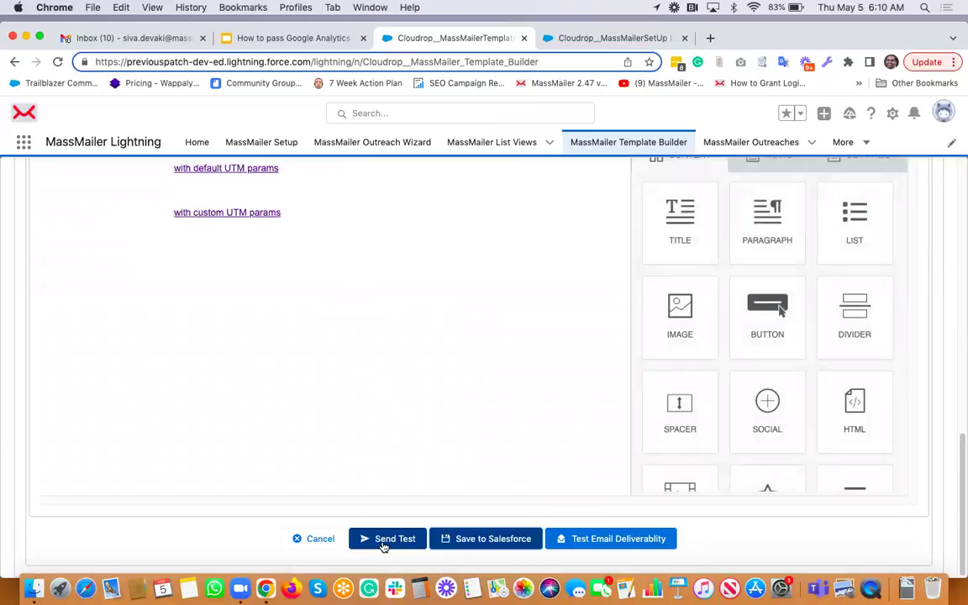
pyautogui.click(383, 544)
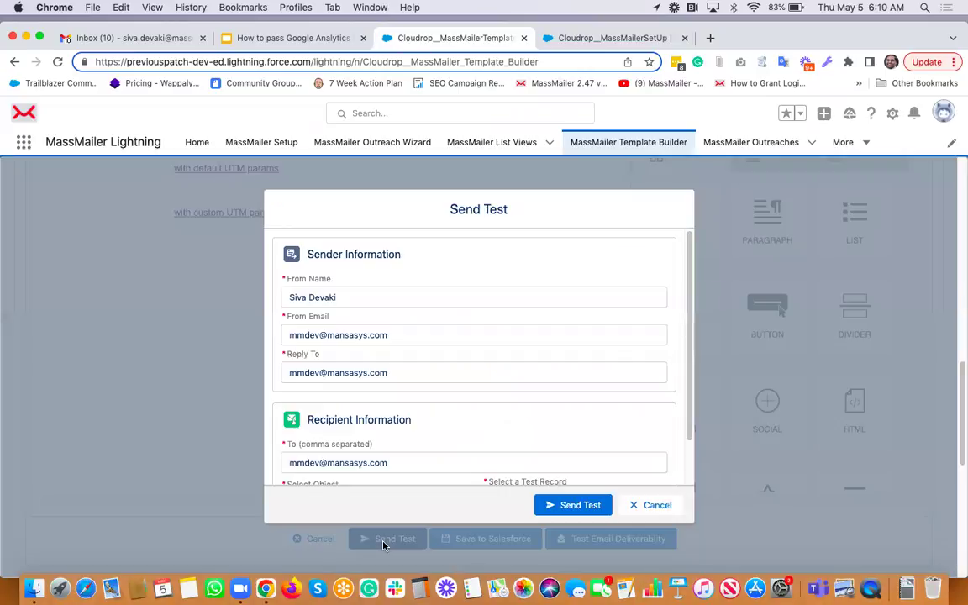
# Edit the sender and reply-to addresses and enter the recipient's e-mail address
pyautogui.click(302, 333)
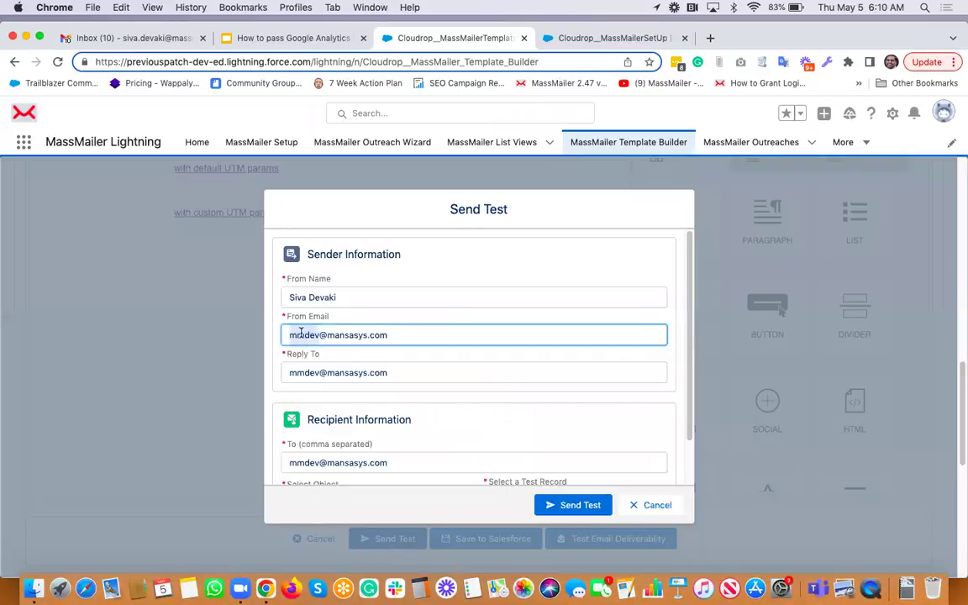
pyautogui.doubleClick(302, 334)
pyautogui.press('Tab')
pyautogui.press('Left')
pyautogui.hotkey('shift', 'Right')
pyautogui.hotkey('shift', 'Right')
pyautogui.hotkey('shift', 'Right')
pyautogui.hotkey('shift', 'Right')
pyautogui.hotkey('shift', 'Right')
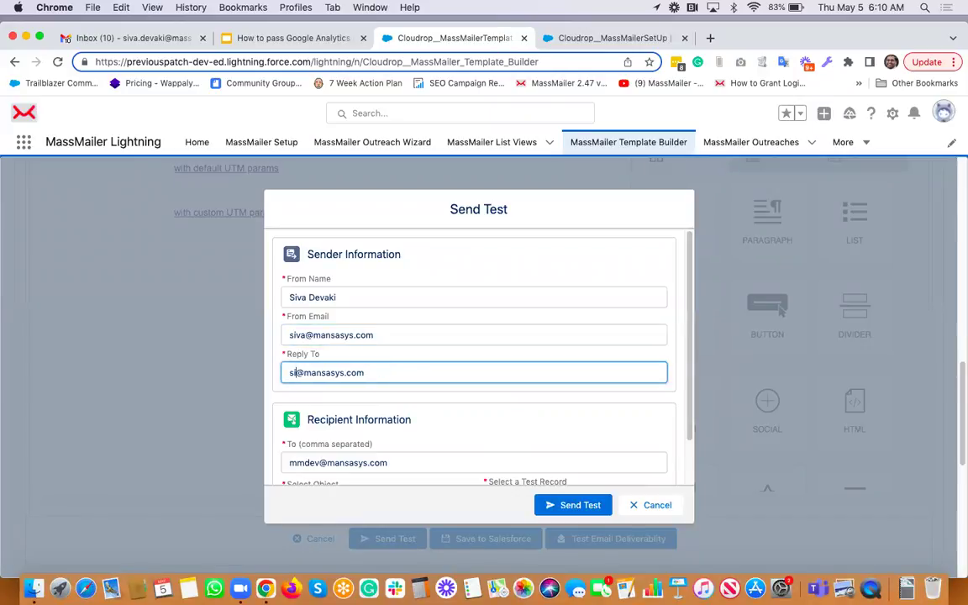
pyautogui.scroll(-2, 304, 403)
pyautogui.click(304, 405)
pyautogui.press('super+a')
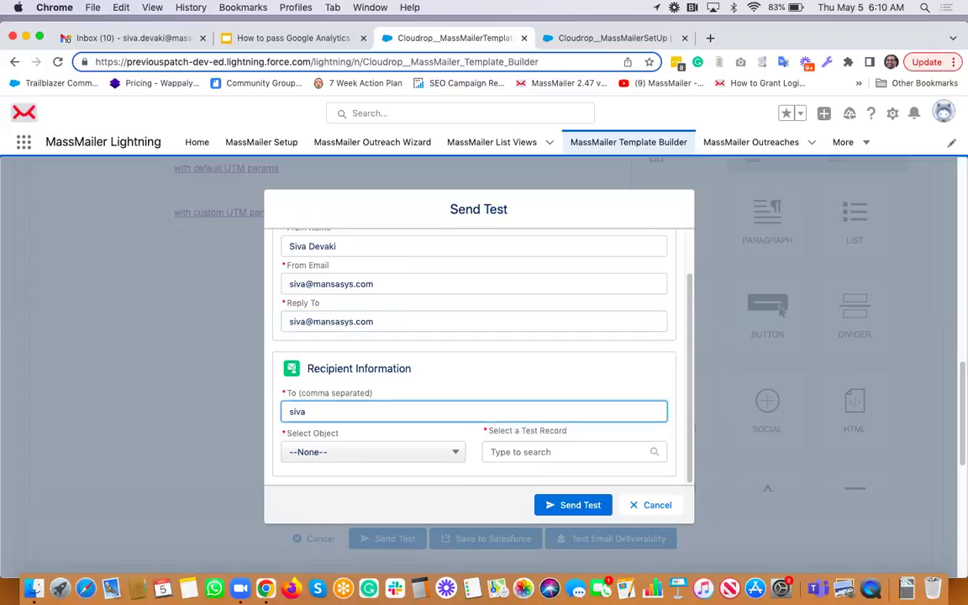
# Choose a Contact test record by searching the contact's name, send the test, and go to Gmail
pyautogui.click(350, 451)
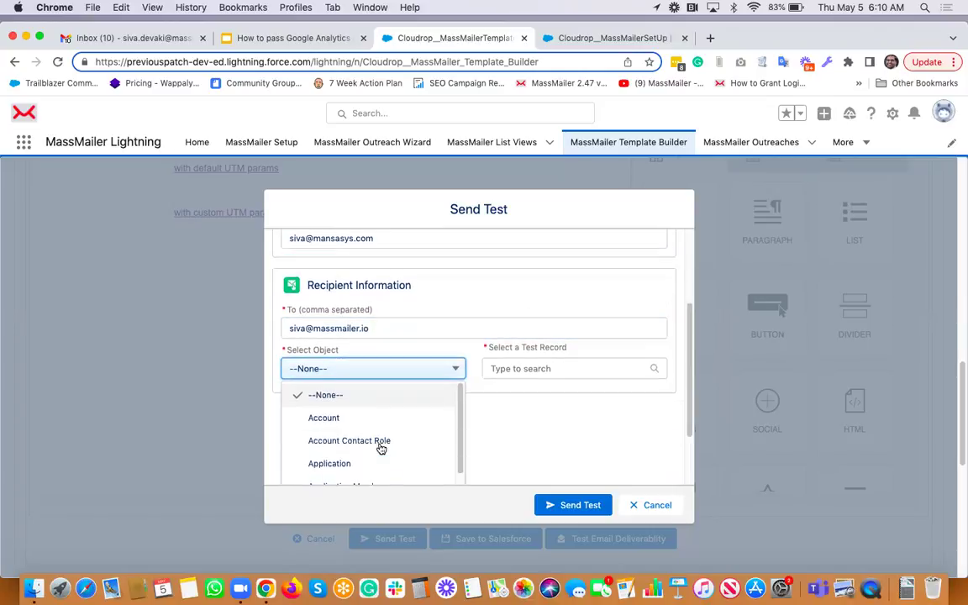
pyautogui.scroll(-2, 339, 466)
pyautogui.scroll(-2, 336, 466)
pyautogui.scroll(-3, 328, 475)
pyautogui.click(325, 470)
pyautogui.click(529, 454)
pyautogui.scroll(-2, 594, 438)
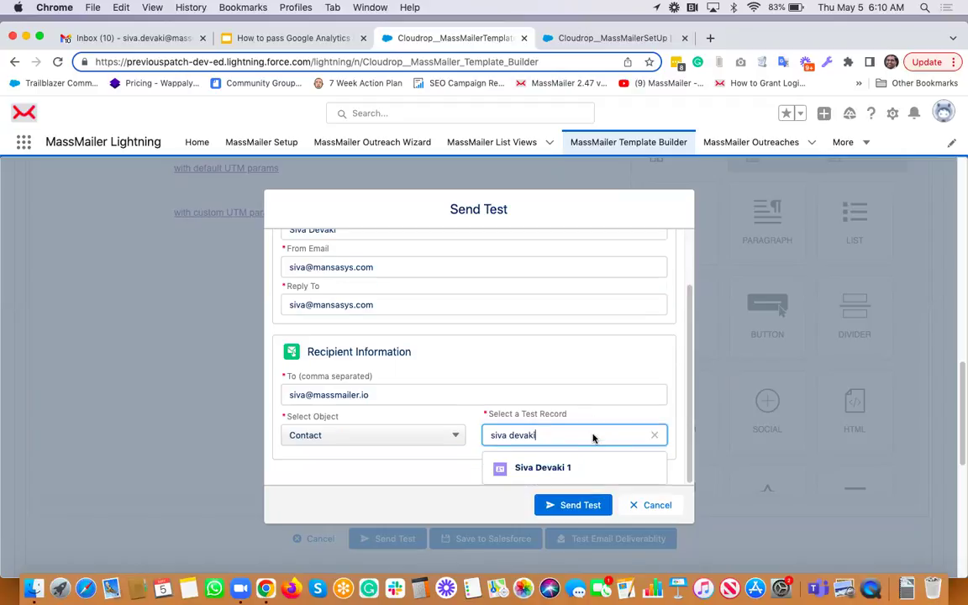
pyautogui.press('BackSpace')
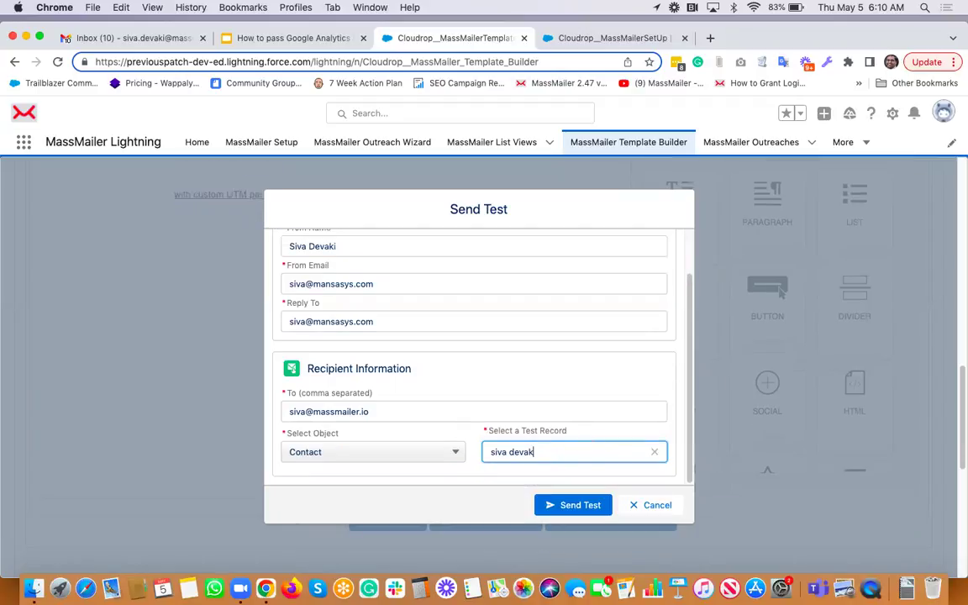
pyautogui.press('BackSpace')
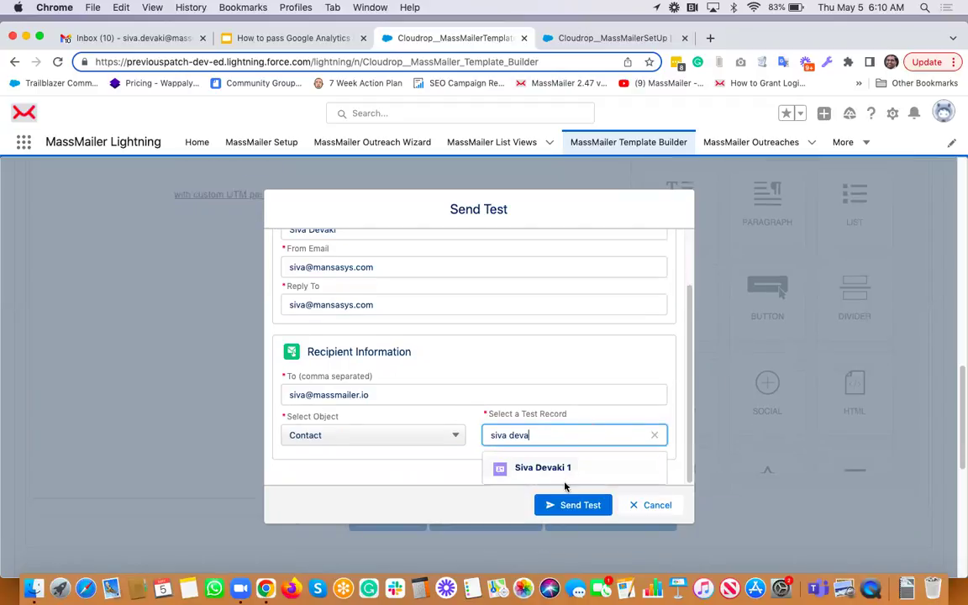
pyautogui.click(567, 468)
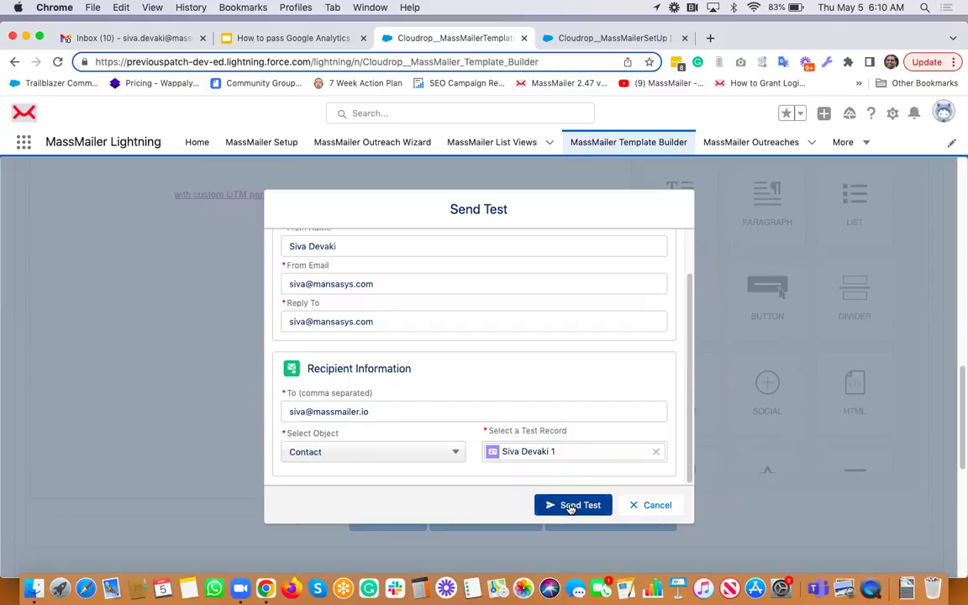
pyautogui.click(571, 506)
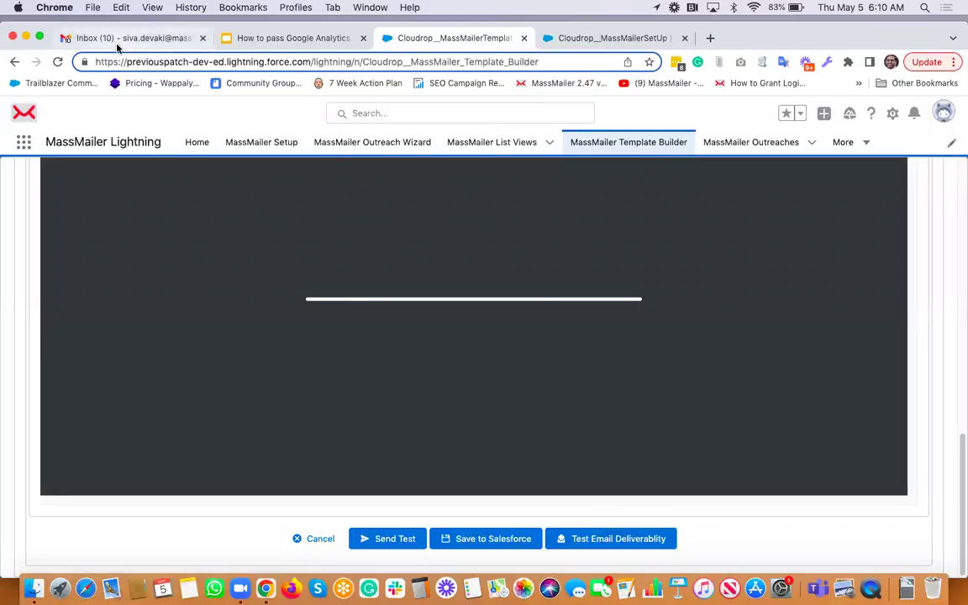
pyautogui.click(122, 38)
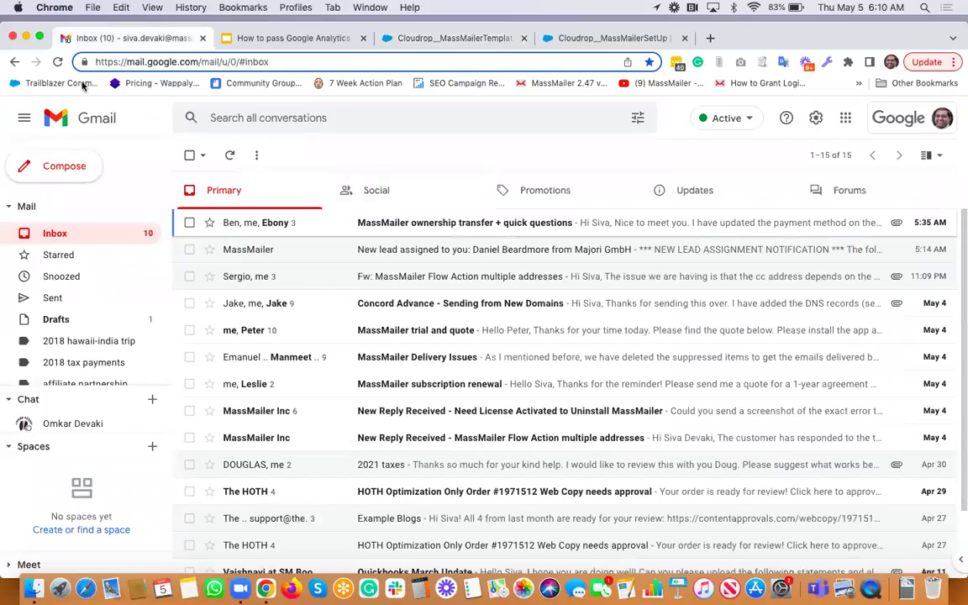
# Refresh the inbox, open the new GA demo email, and follow its 'with custom UTM params' link
pyautogui.click(59, 64)
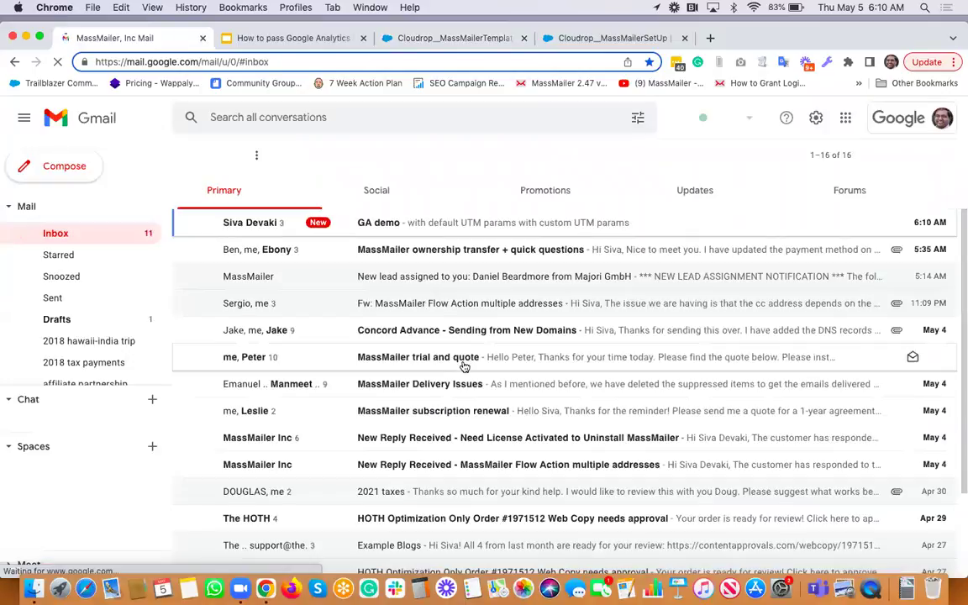
pyautogui.click(411, 225)
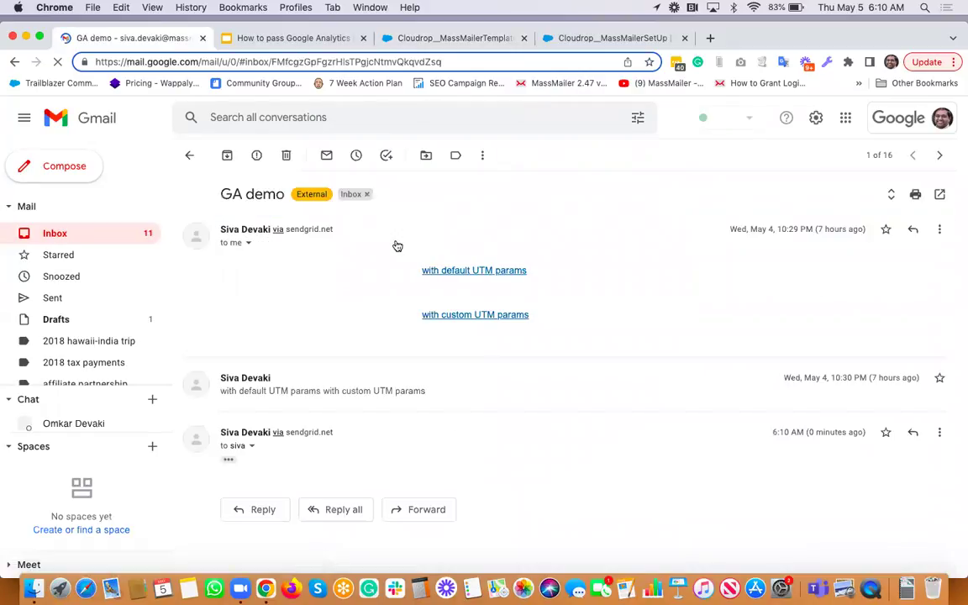
pyautogui.click(395, 241)
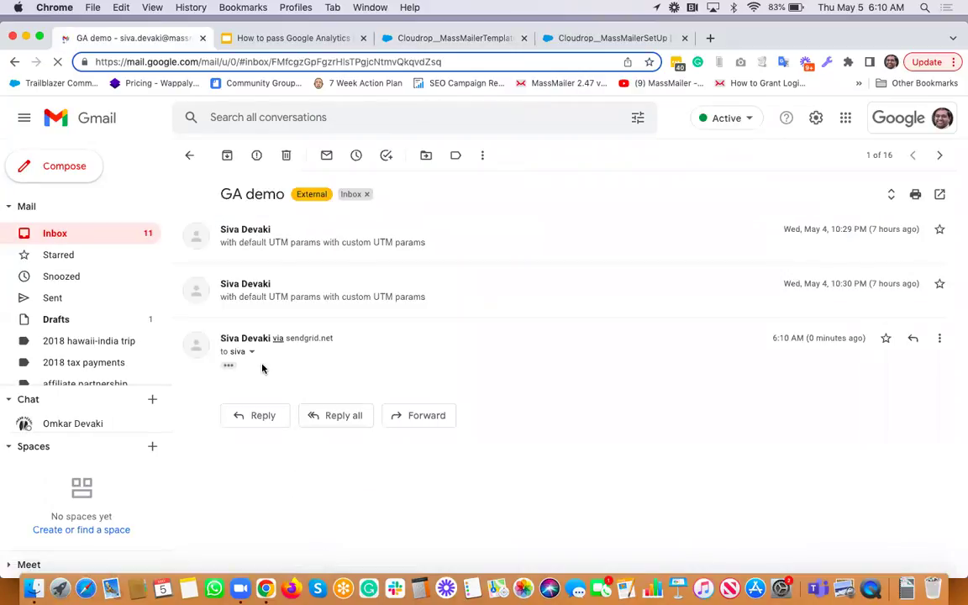
pyautogui.click(231, 367)
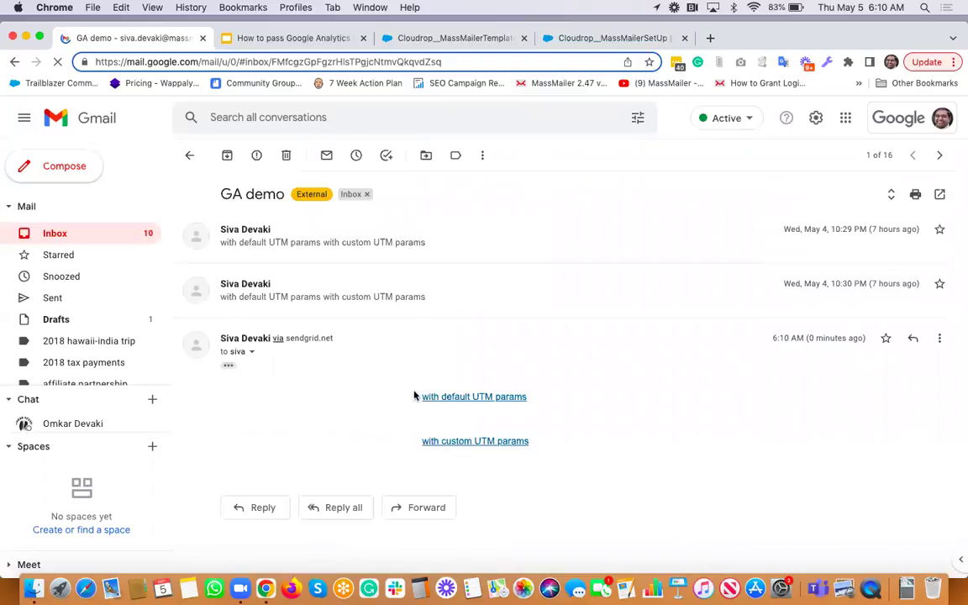
pyautogui.click(486, 443)
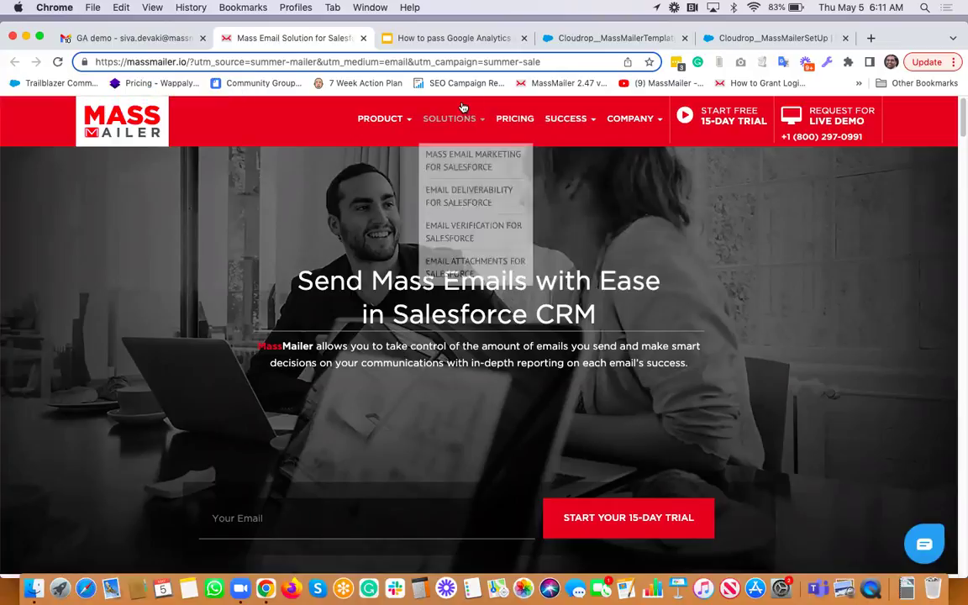
# Set Use Default Google Analytics Parameters to Active in MassMailer Setup, then return to Template Builder
pyautogui.click(614, 39)
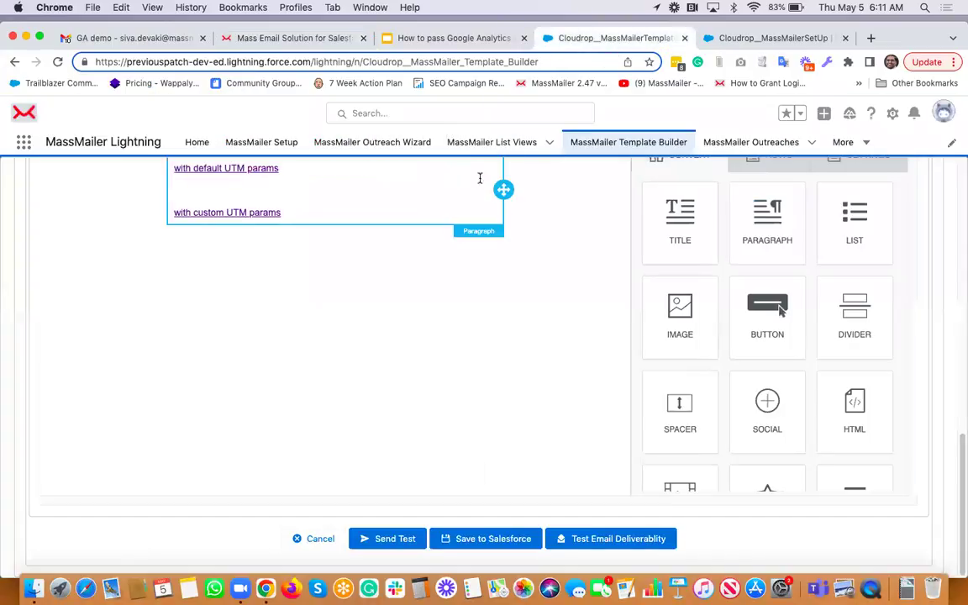
pyautogui.click(759, 39)
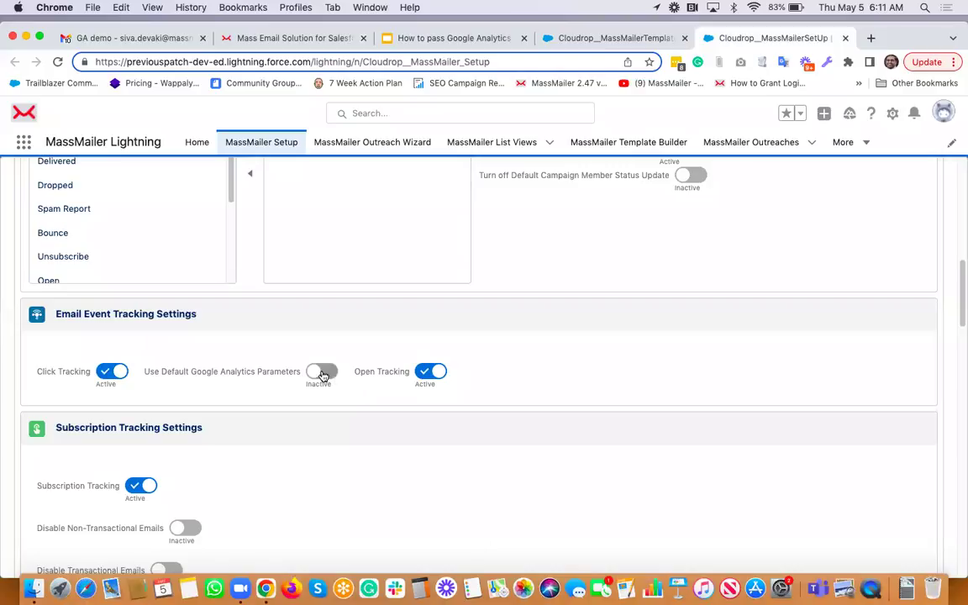
pyautogui.click(322, 373)
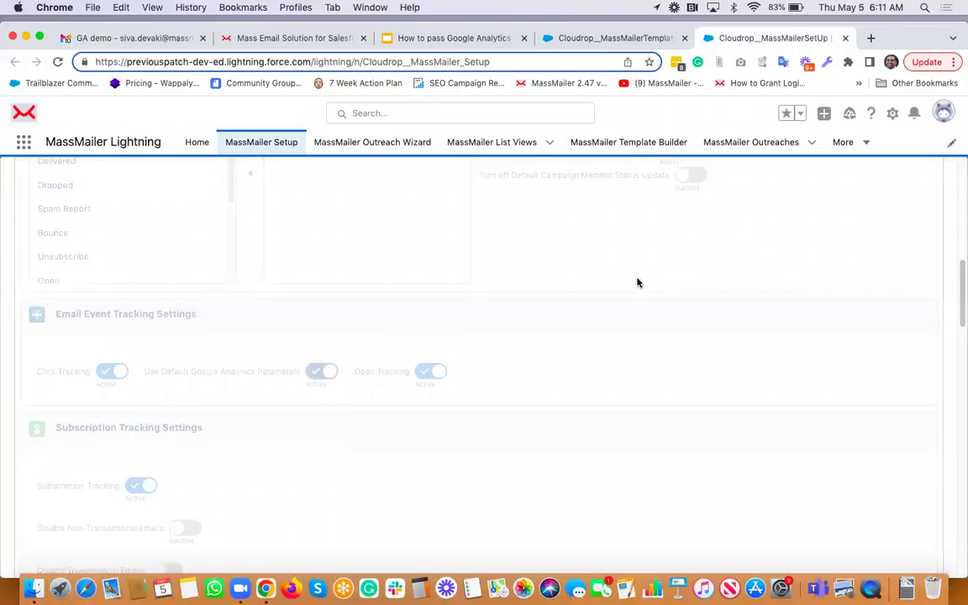
pyautogui.click(948, 228)
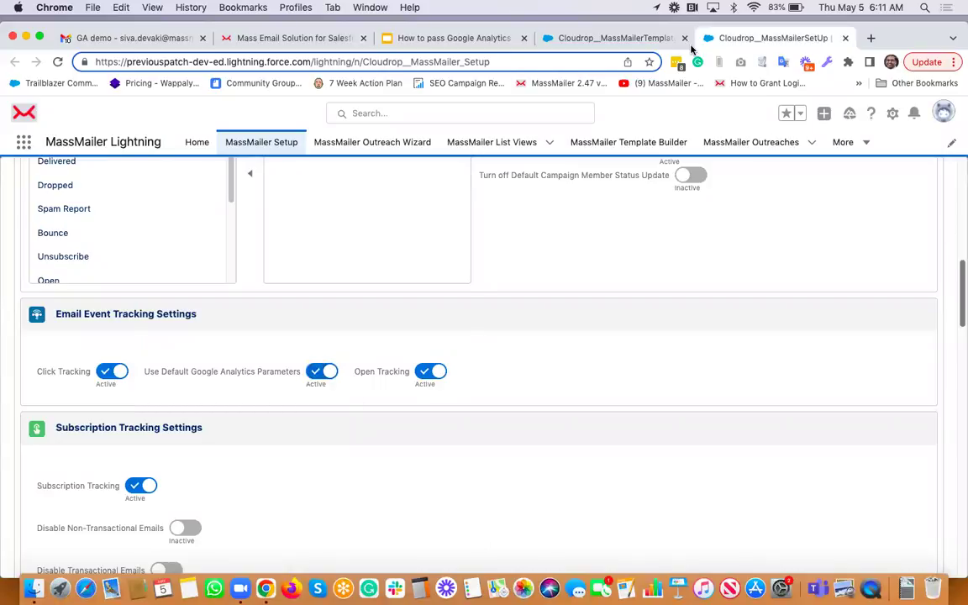
pyautogui.click(639, 39)
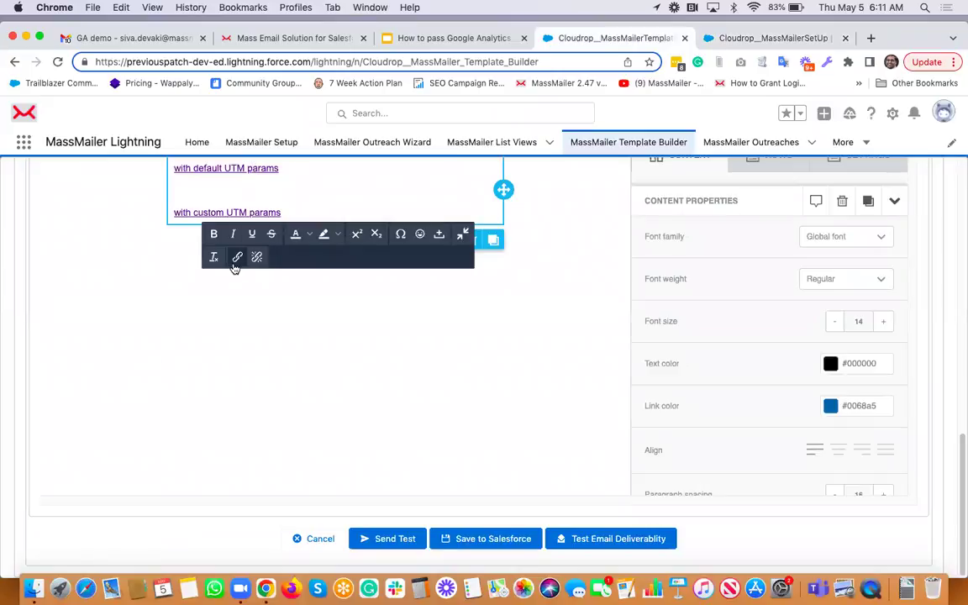
pyautogui.click(237, 256)
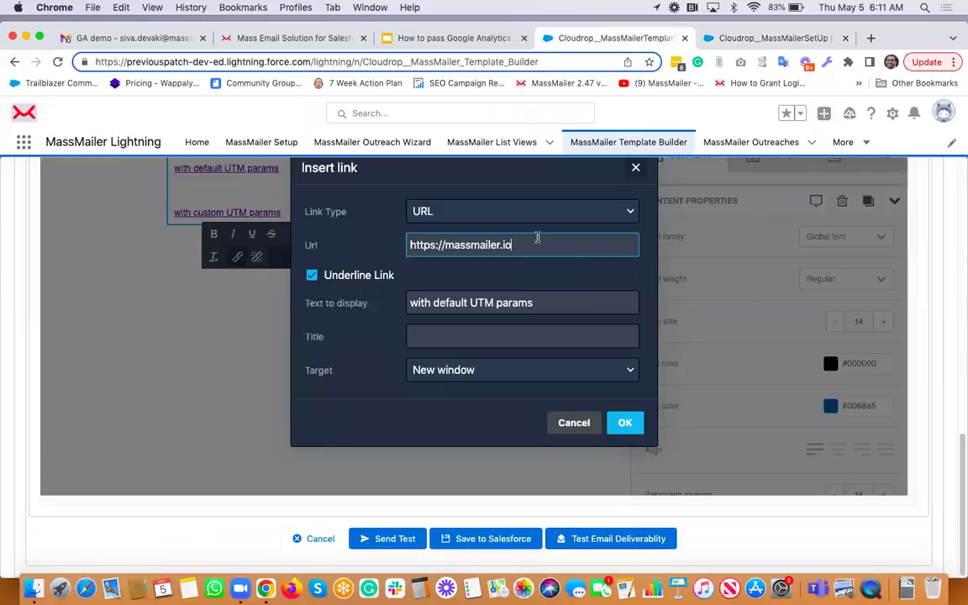
pyautogui.click(574, 423)
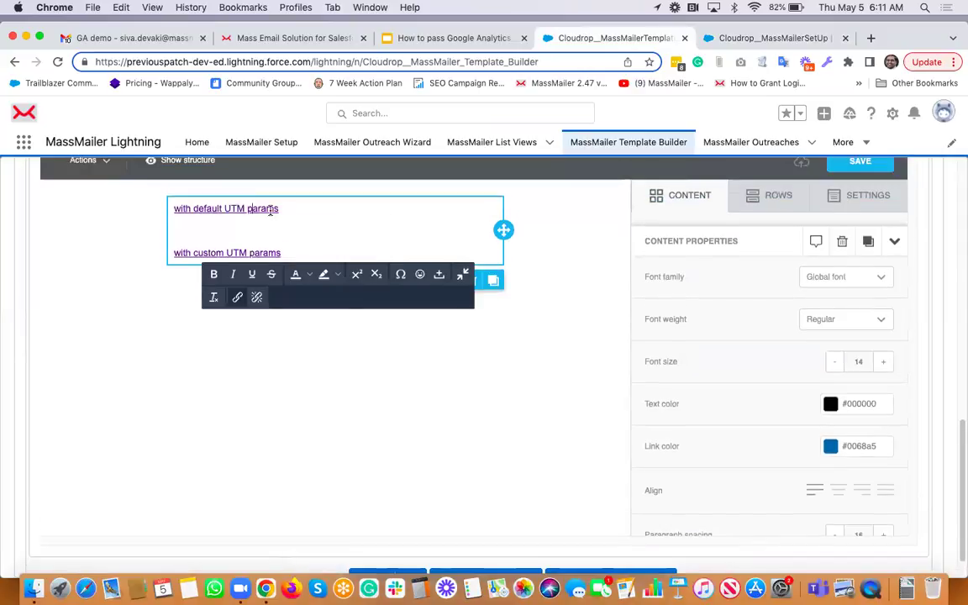
pyautogui.scroll(1, 270, 211)
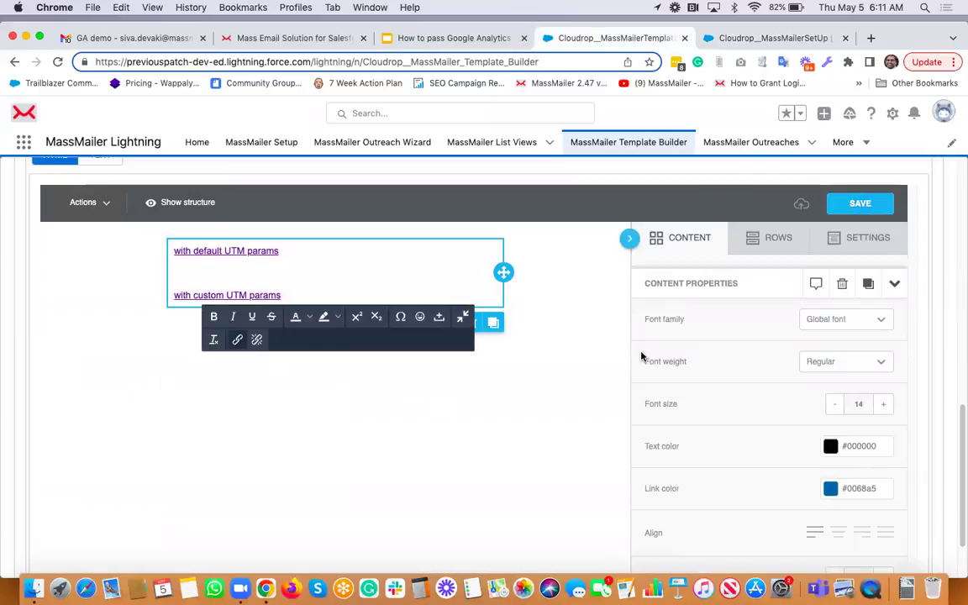
pyautogui.scroll(-2, 546, 361)
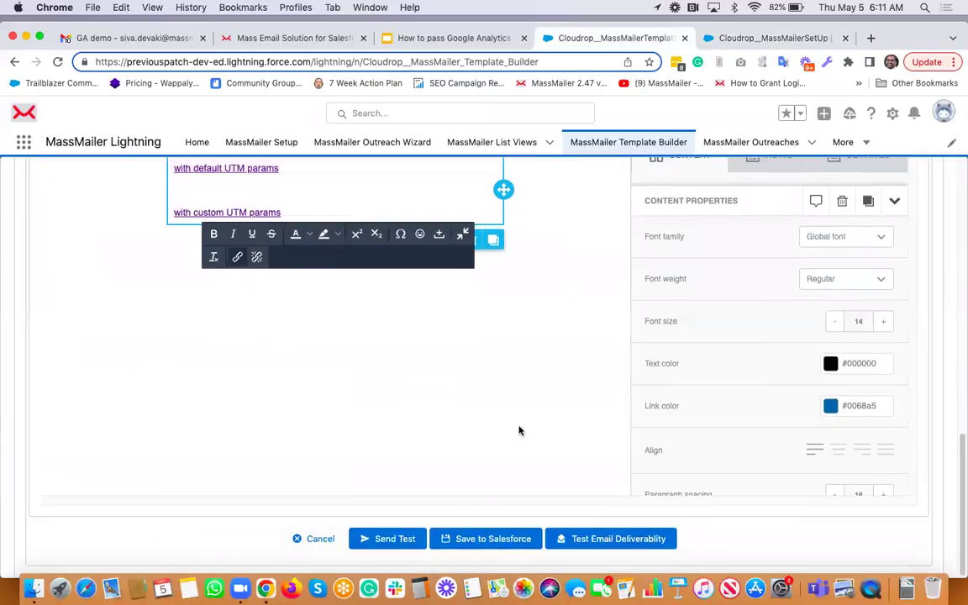
# Send another test email of the GA demo template and return to the Gmail thread
pyautogui.click(403, 542)
pyautogui.scroll(-2, 366, 402)
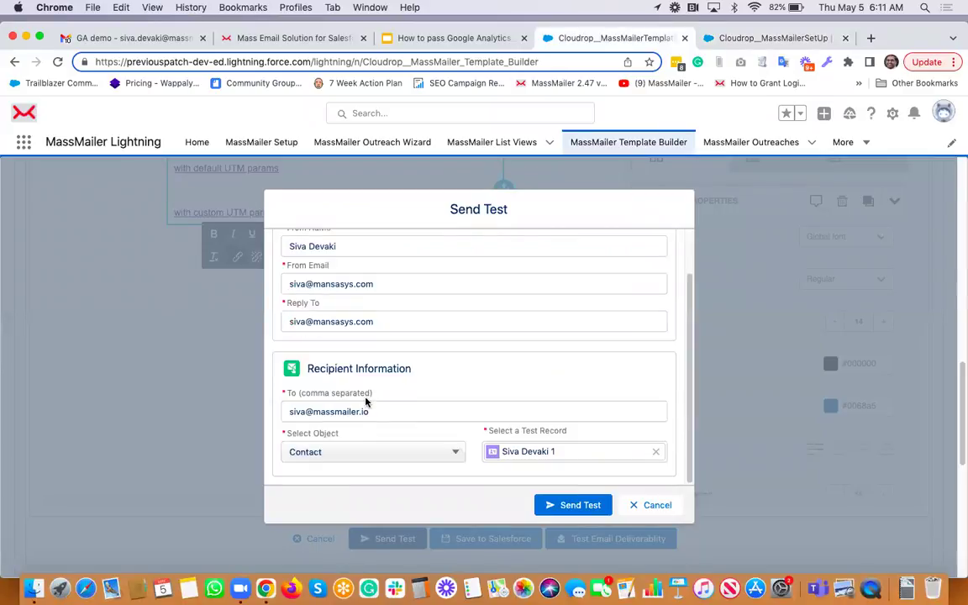
pyautogui.click(567, 506)
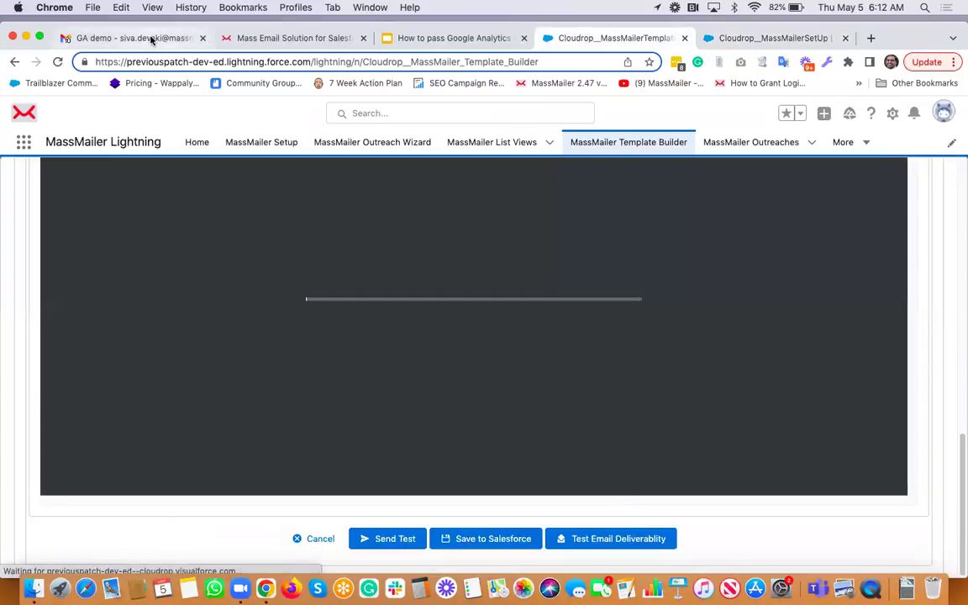
pyautogui.click(151, 38)
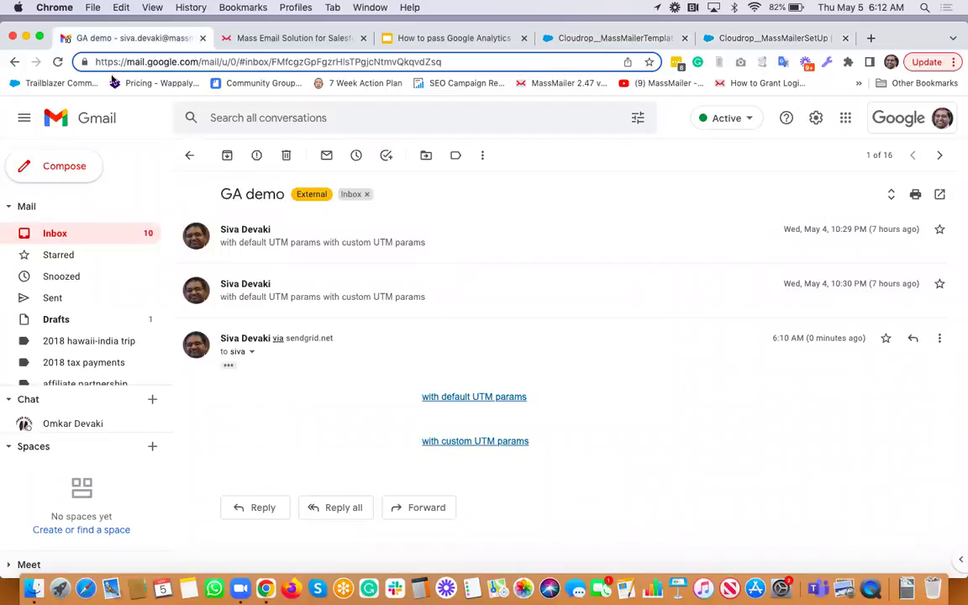
# Reload Gmail, expand the newest GA demo message, and follow its 'with default UTM params' link
pyautogui.click(59, 61)
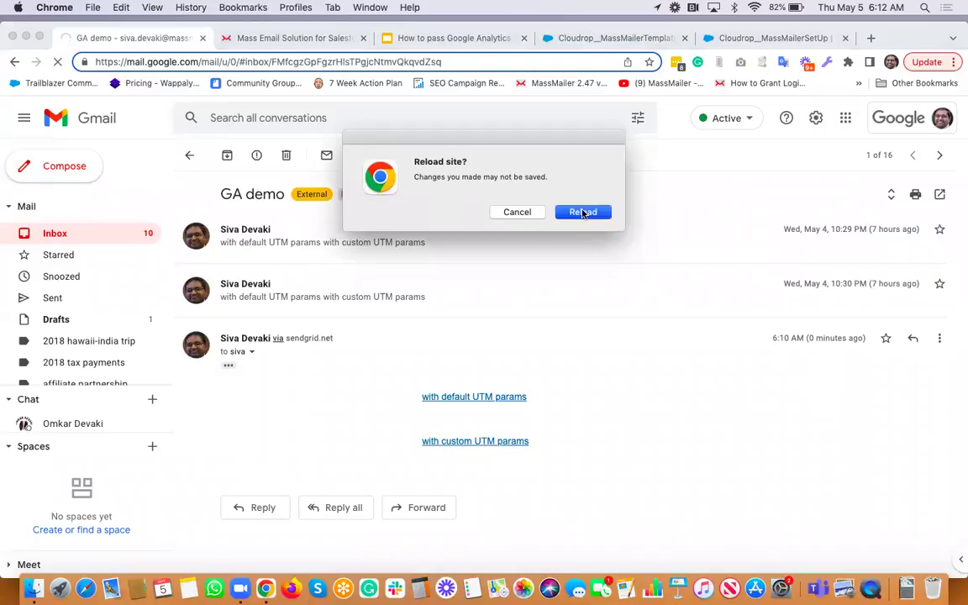
pyautogui.click(556, 210)
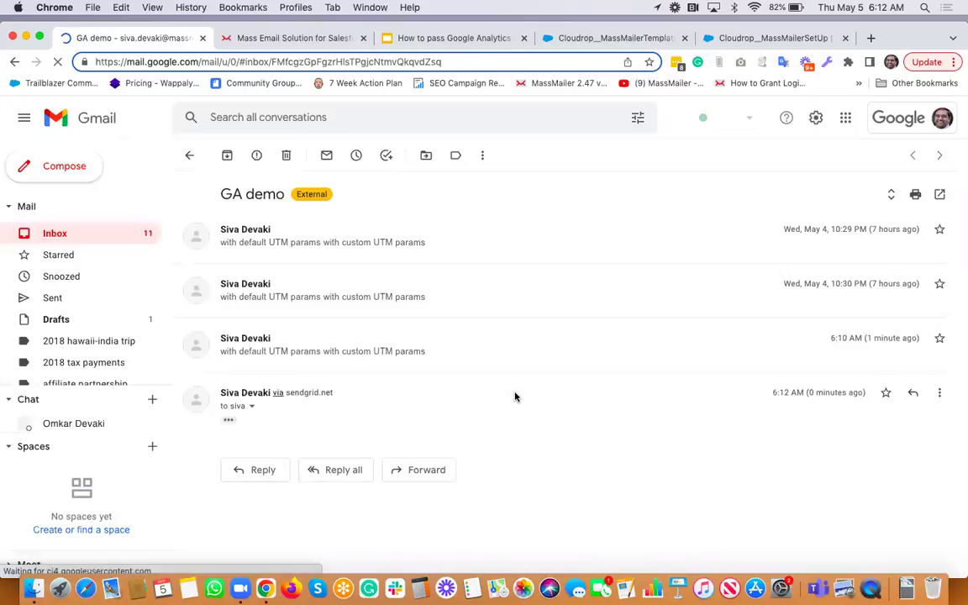
pyautogui.click(230, 420)
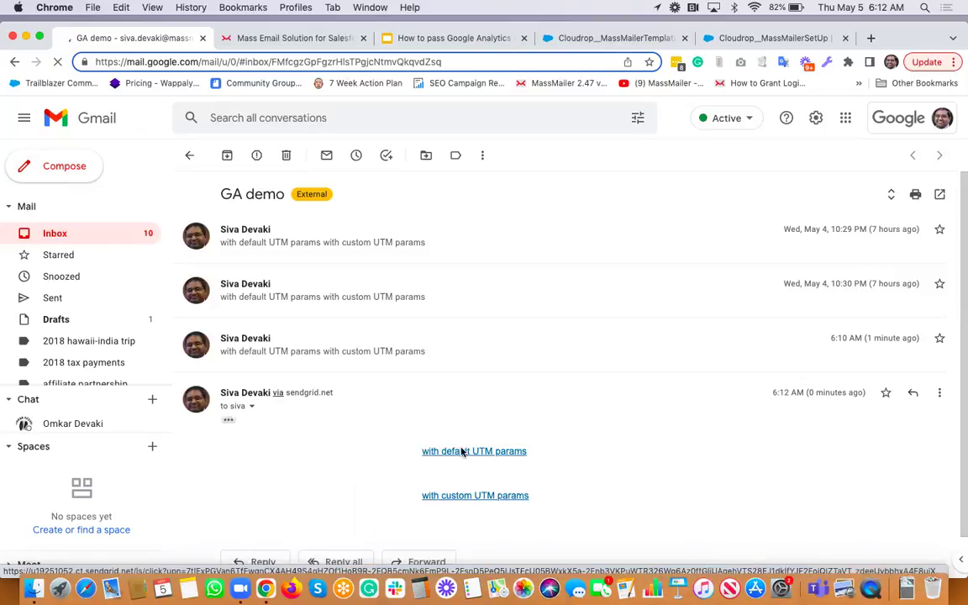
pyautogui.click(461, 452)
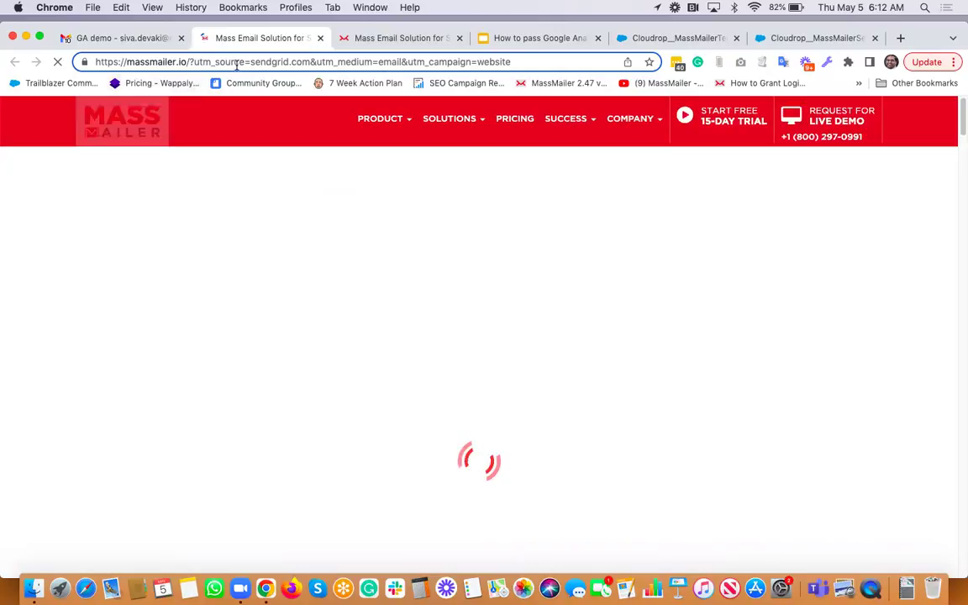
# Compare the summer-mailer and MassMailer Setup tabs, then open the Google Slides deck on UTM parameters
pyautogui.click(390, 38)
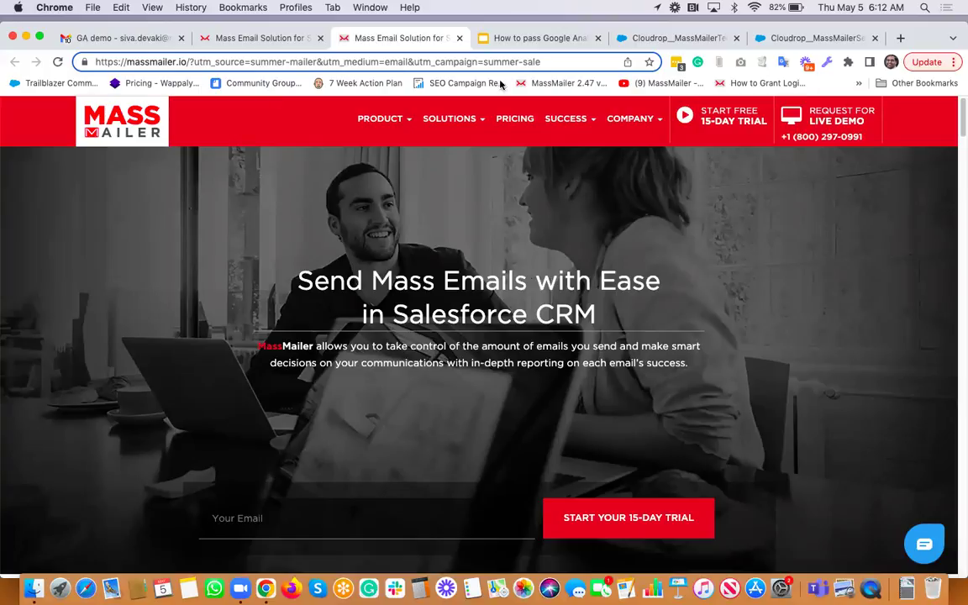
pyautogui.click(817, 39)
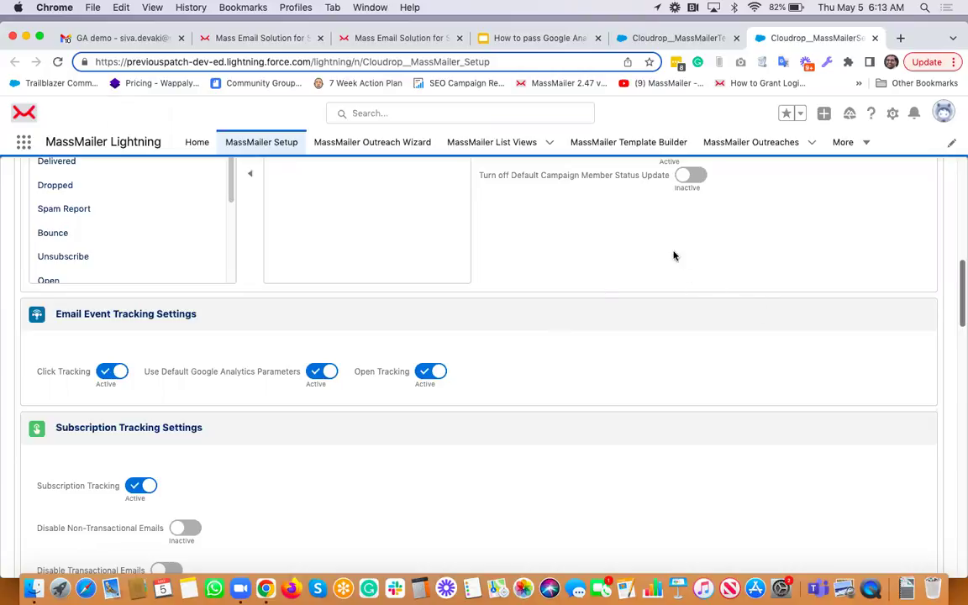
pyautogui.click(544, 39)
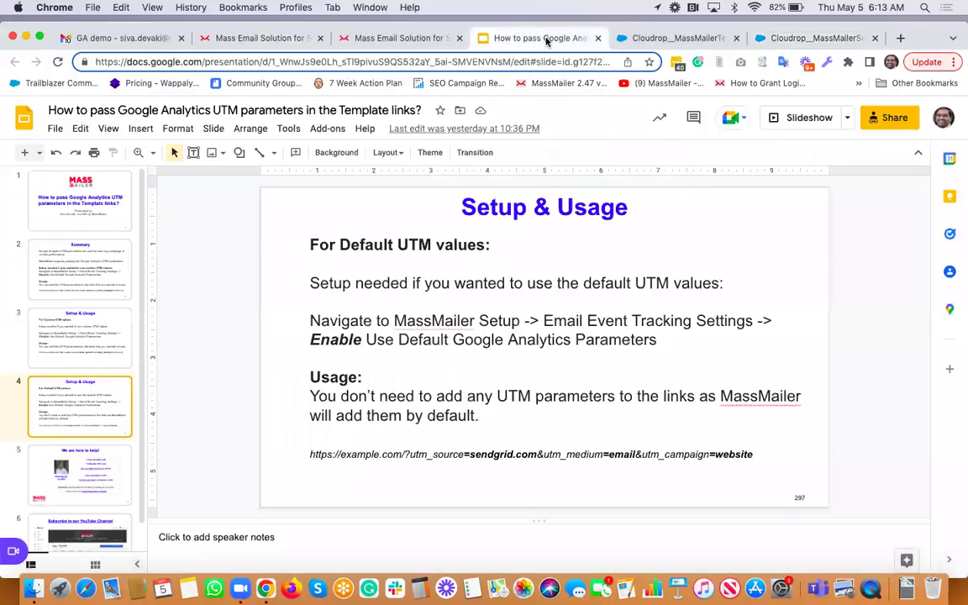
# Select slide 5, 'We are here to help!', and start the slideshow from the View menu
pyautogui.click(81, 479)
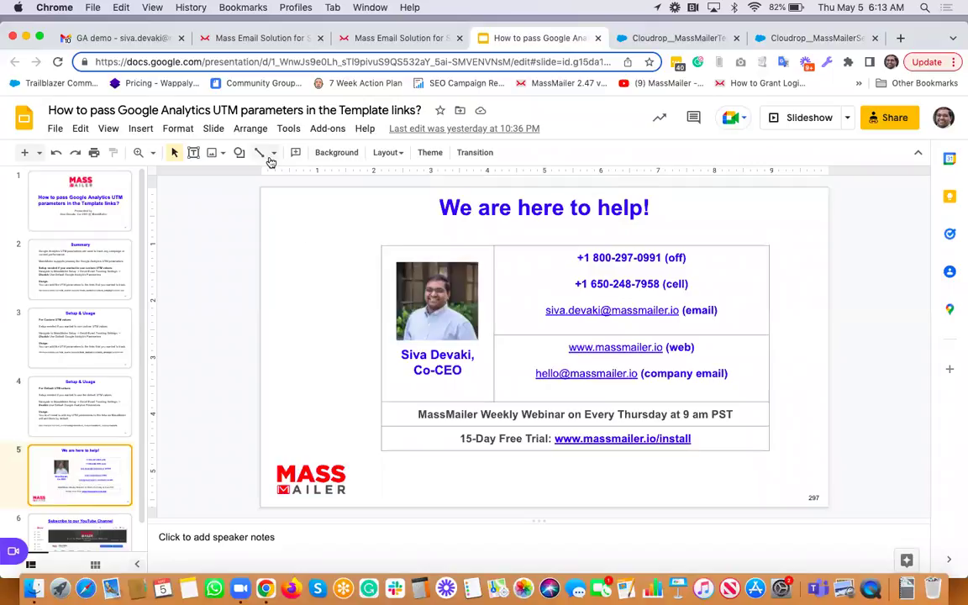
pyautogui.click(108, 129)
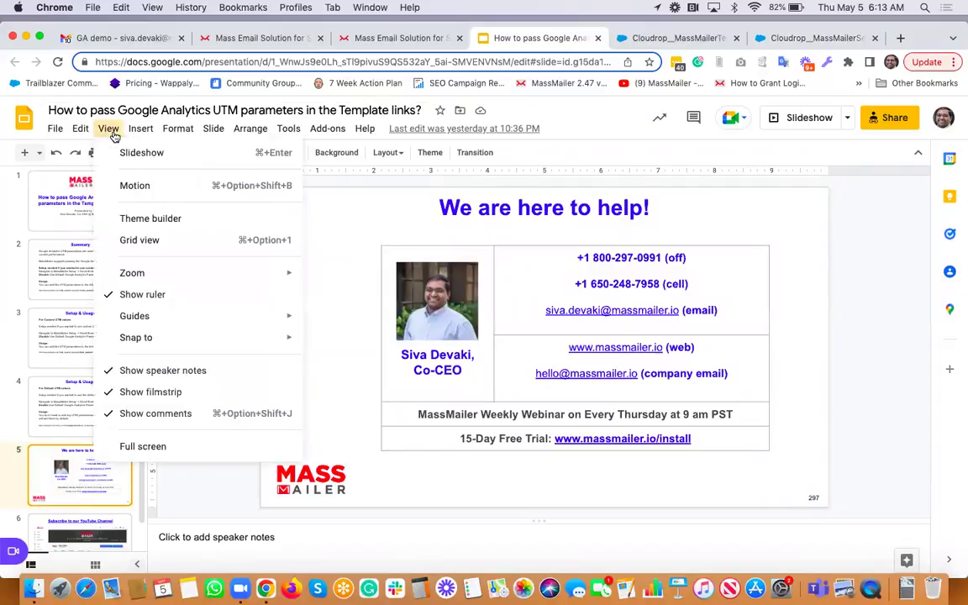
pyautogui.click(143, 163)
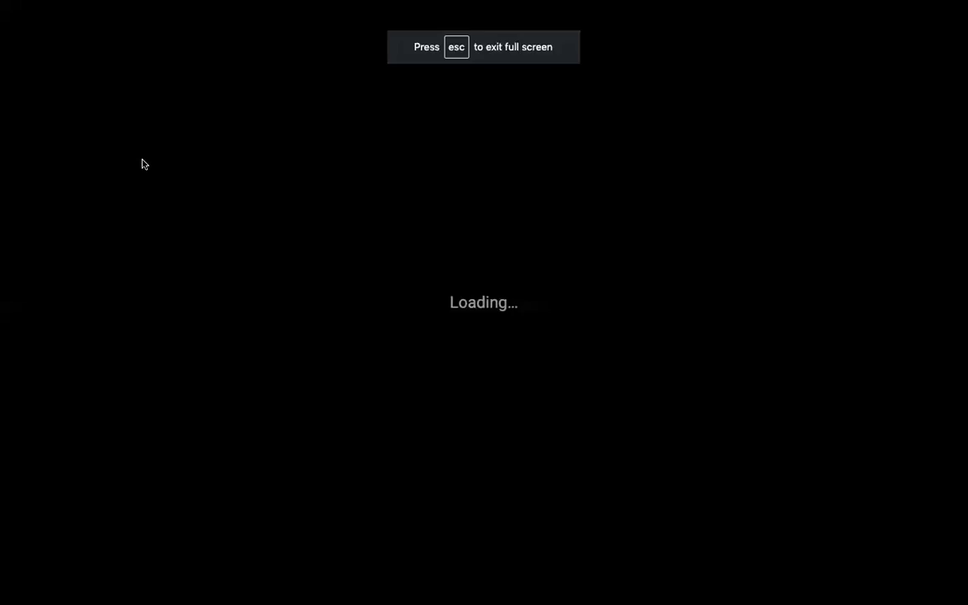